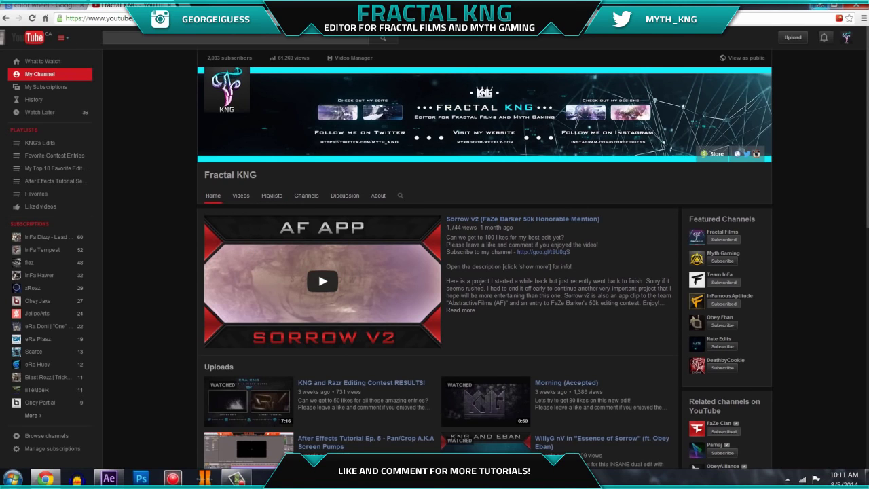
Switch to After Effects and check the colour-graded footage at several times along the Pre-comp 1 timeline
left_click(814, 5)
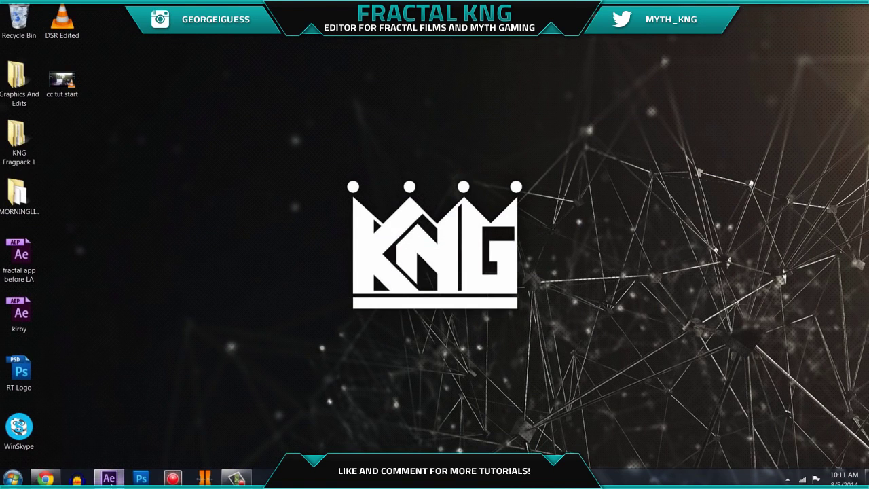
left_click(108, 421)
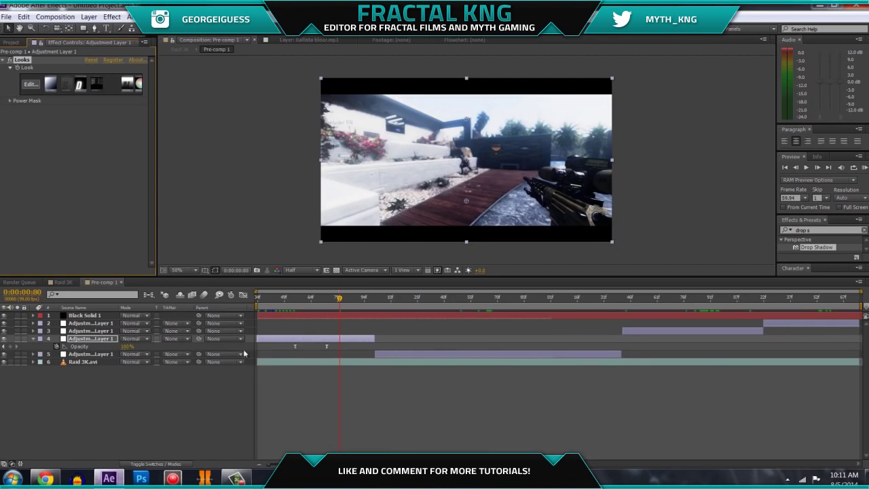
left_click(471, 299)
left_click(703, 299)
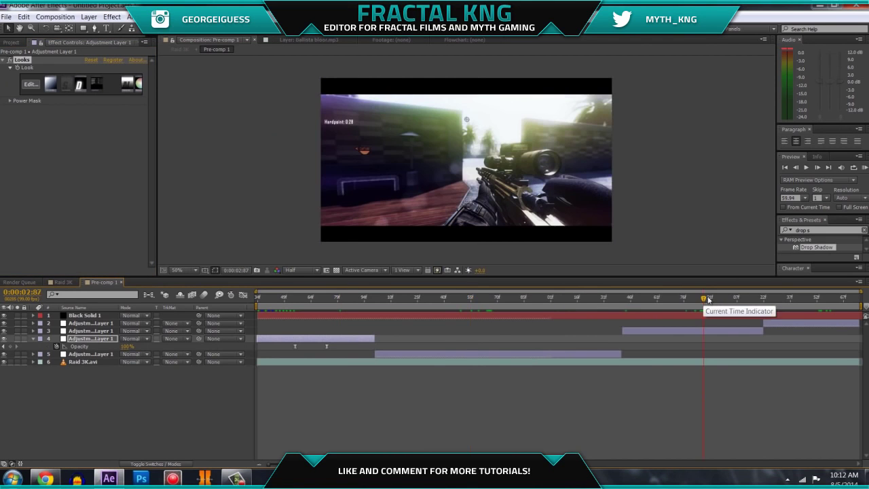
left_click(822, 305)
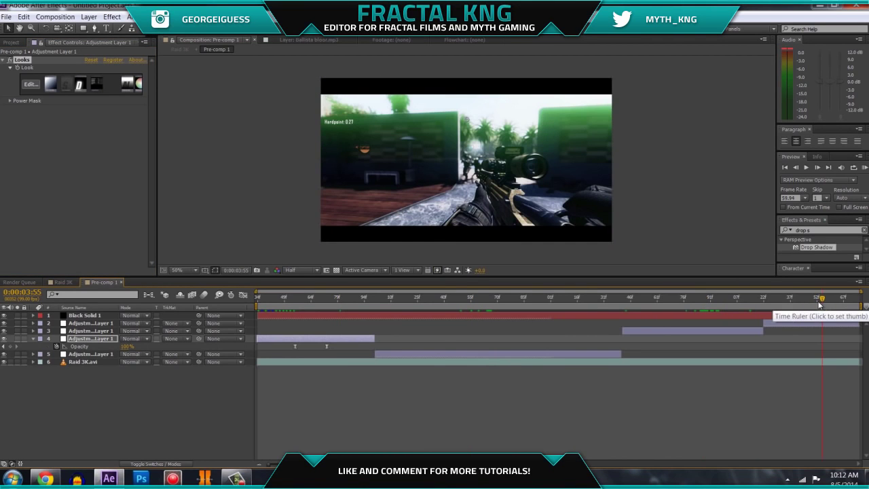
left_click(476, 299)
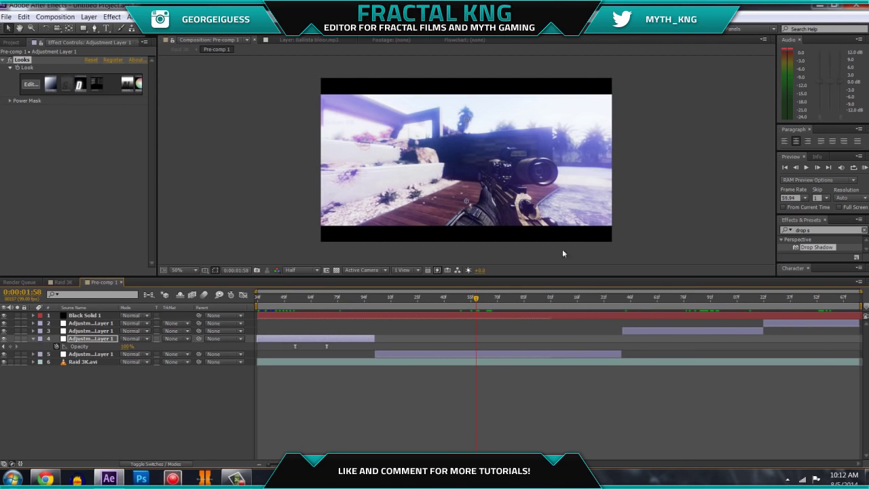
left_click(335, 302)
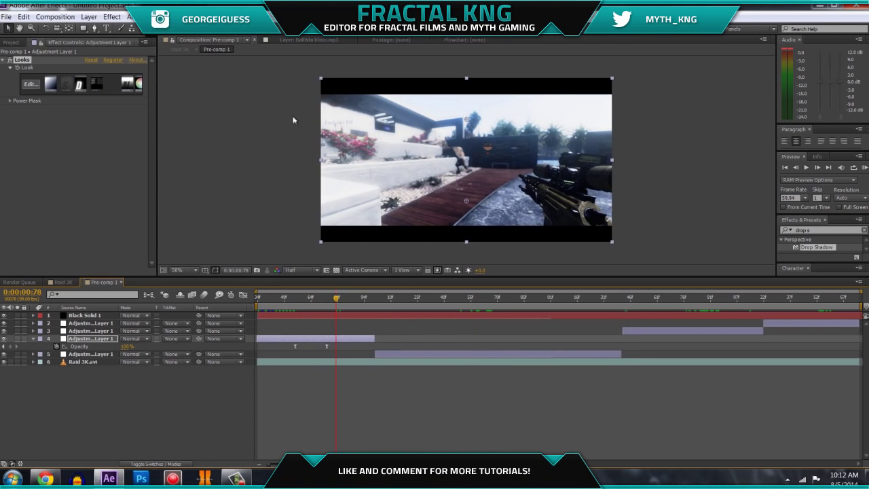
Open the adjustment layer's look in the Magic Bullet Looks editor and show its Color Contrast settings
left_click(32, 85)
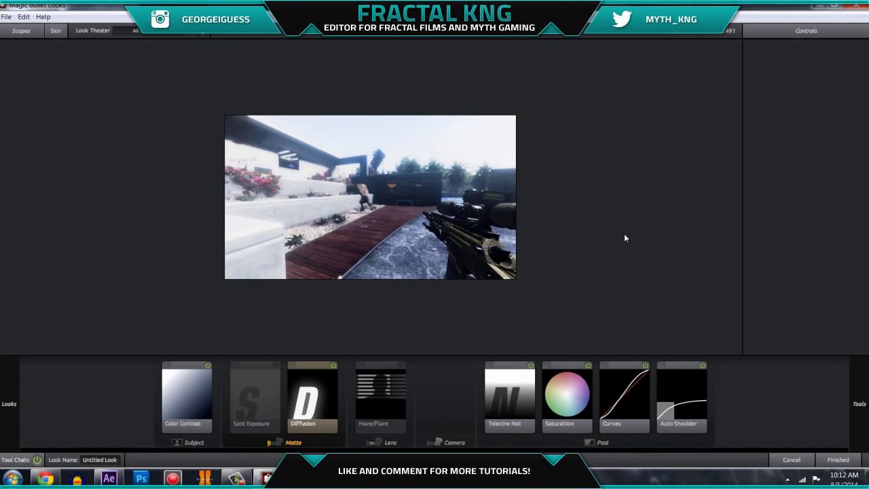
left_click(207, 396)
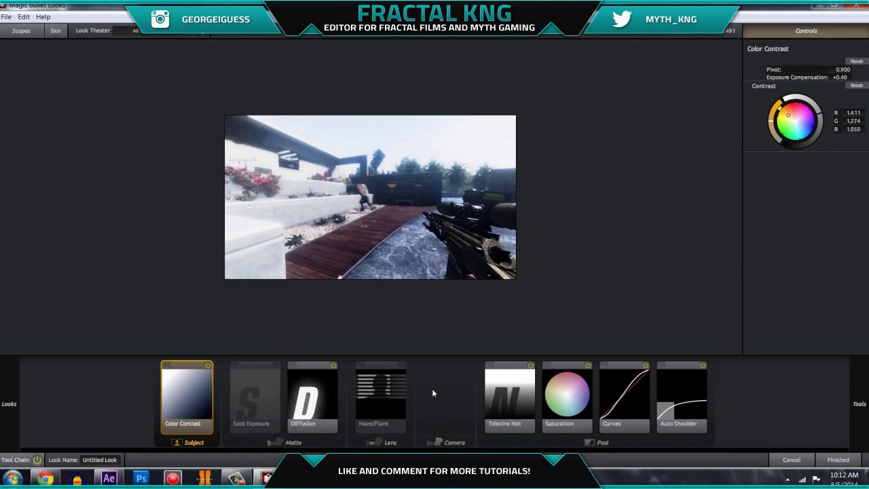
Compare the footage with Color Contrast, Telecine Net, Saturation, Curves and Auto Shoulder disabled and re-enabled
left_click(208, 366)
left_click(531, 365)
left_click(588, 366)
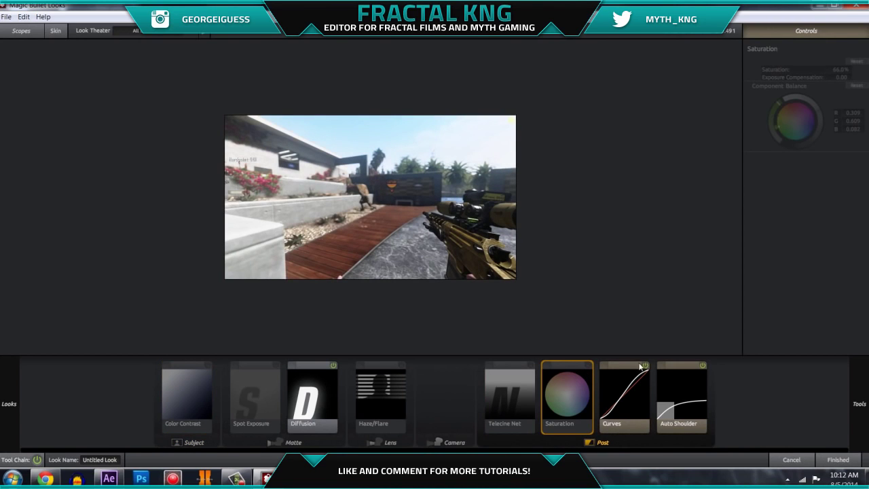
left_click(646, 366)
left_click(704, 366)
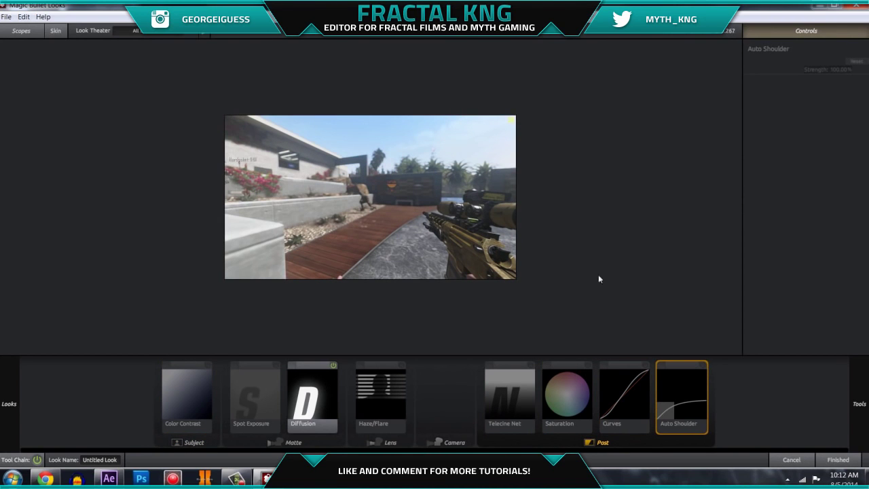
left_click(704, 365)
left_click(646, 366)
left_click(588, 366)
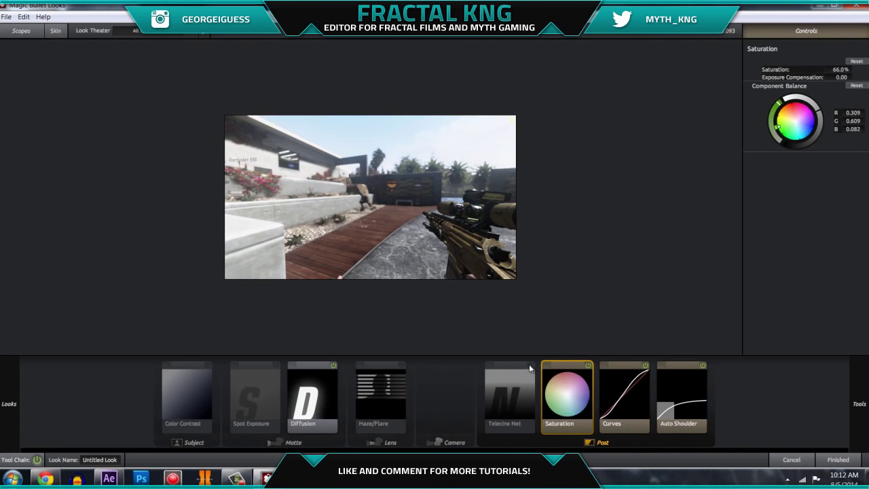
left_click(530, 365)
left_click(207, 365)
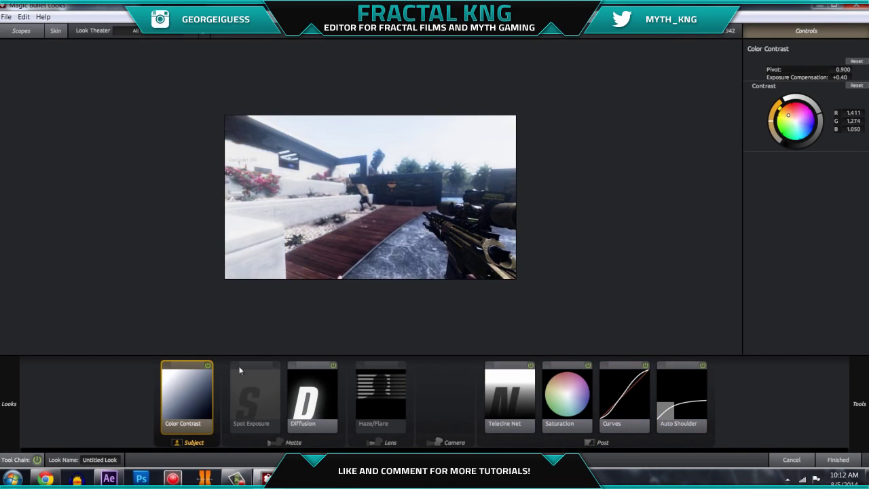
Enable Spot Exposure in the tool chain and show the Diffusion settings
left_click(275, 365)
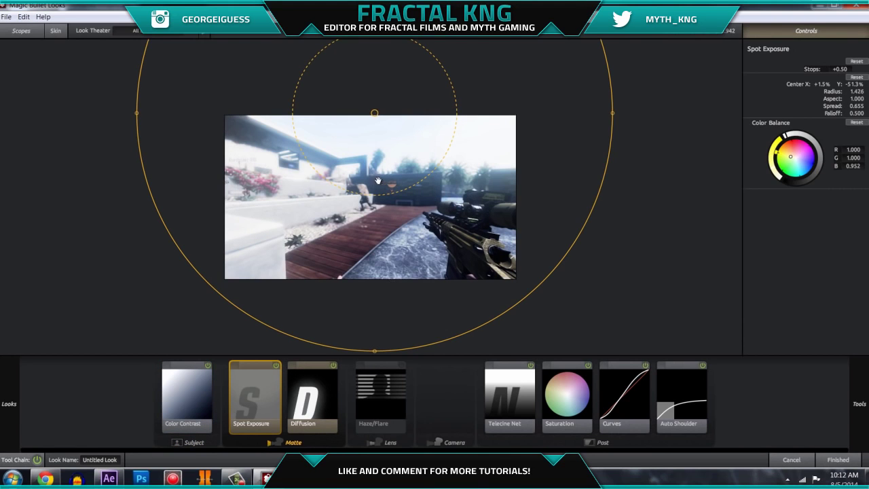
left_click(358, 387)
left_click(313, 393)
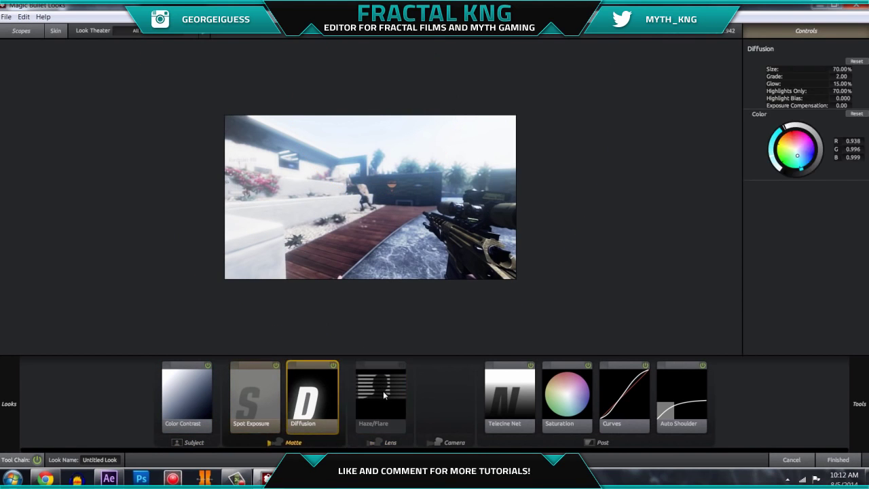
Compare Haze/Flare with Diffusion by swapping which one is enabled, ending with Diffusion on and Haze/Flare off
left_click(383, 391)
left_click(333, 365)
left_click(401, 367)
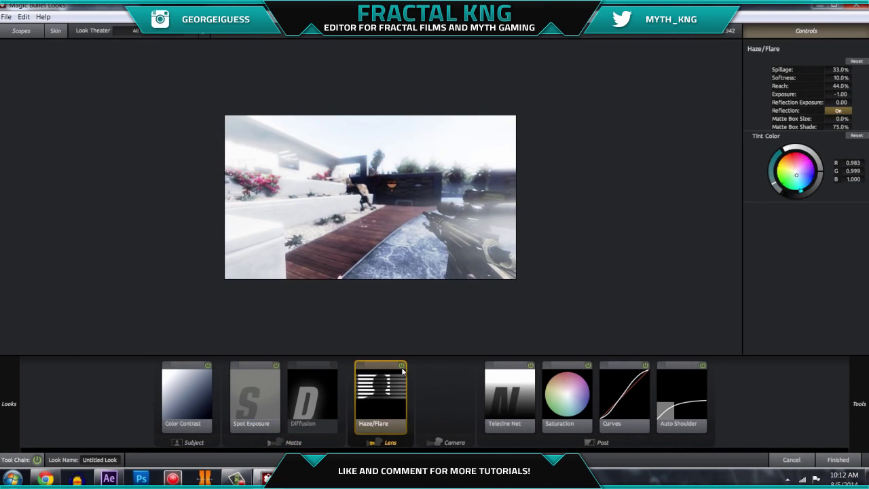
left_click(401, 367)
left_click(333, 366)
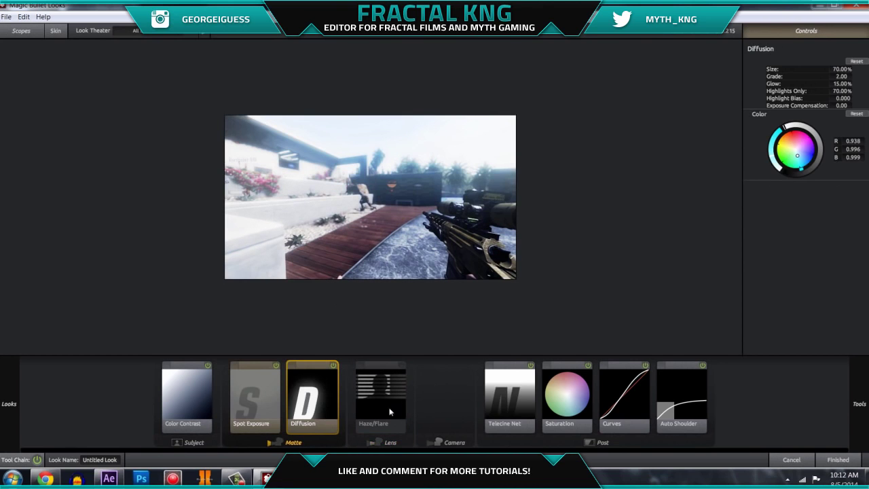
left_click(386, 396)
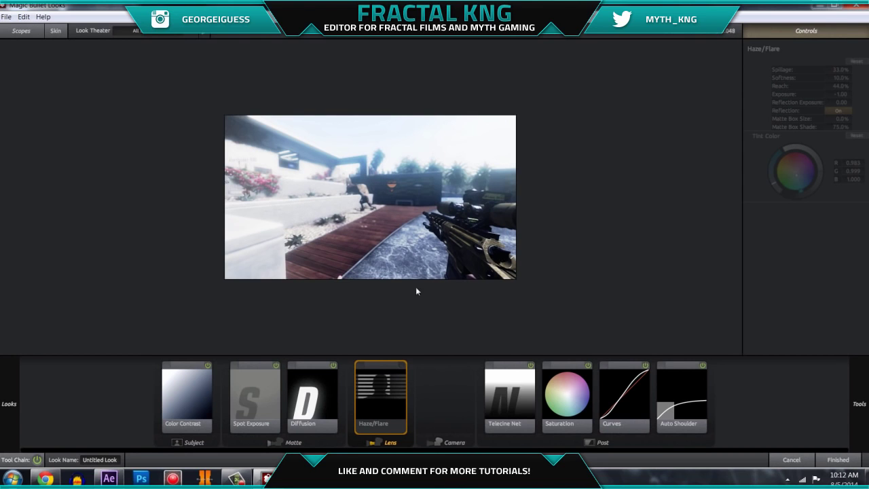
Select the Color Contrast tool and browse the available Subject tools in the tool library
left_click(188, 408)
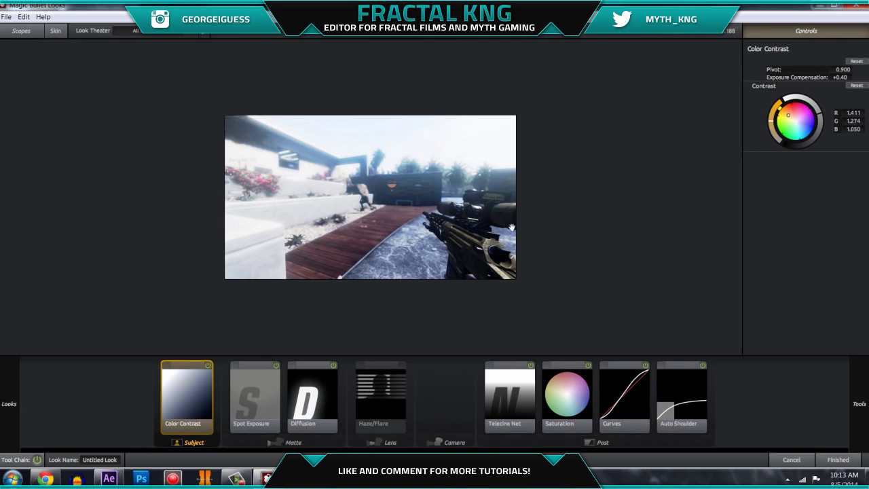
mouse_move(860, 403)
scroll(767, 212, "down", 4)
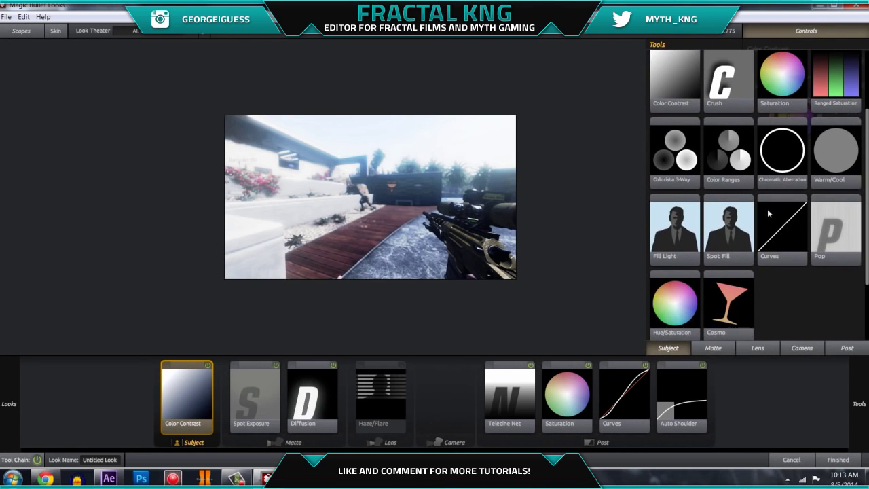
scroll(771, 210, "down", 3)
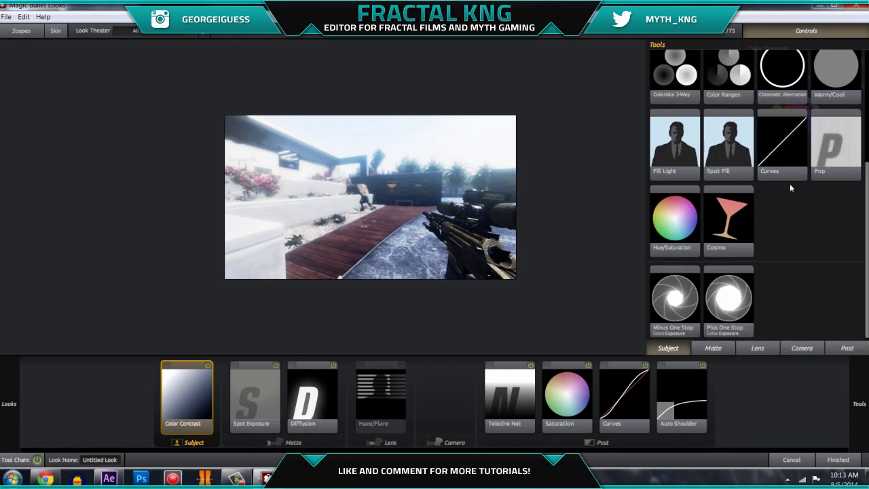
scroll(790, 187, "up", 3)
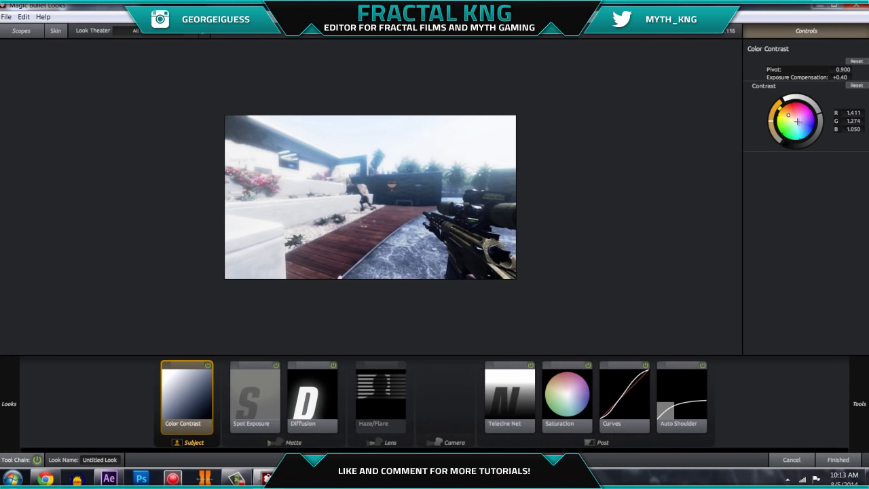
Test a strong orange on the Color Contrast wheel and bring it back to a mild orange near the centre
left_click_drag(790, 116, 644, 129)
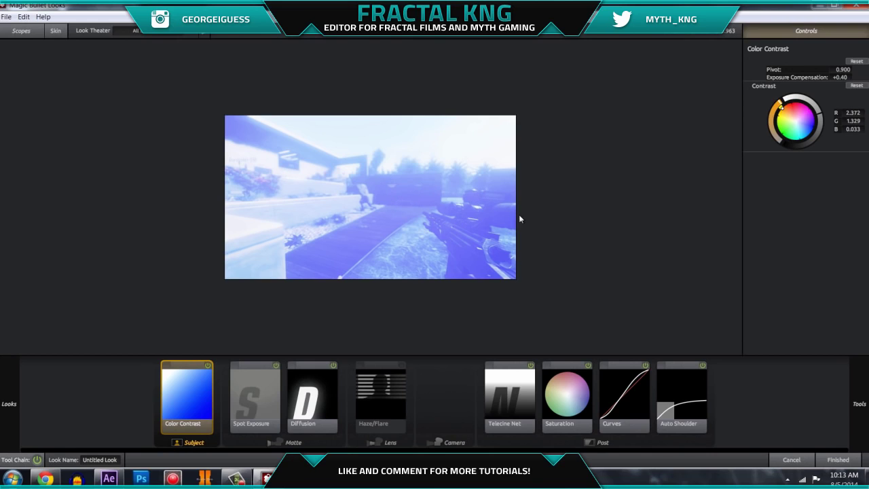
left_click_drag(793, 126, 768, 113)
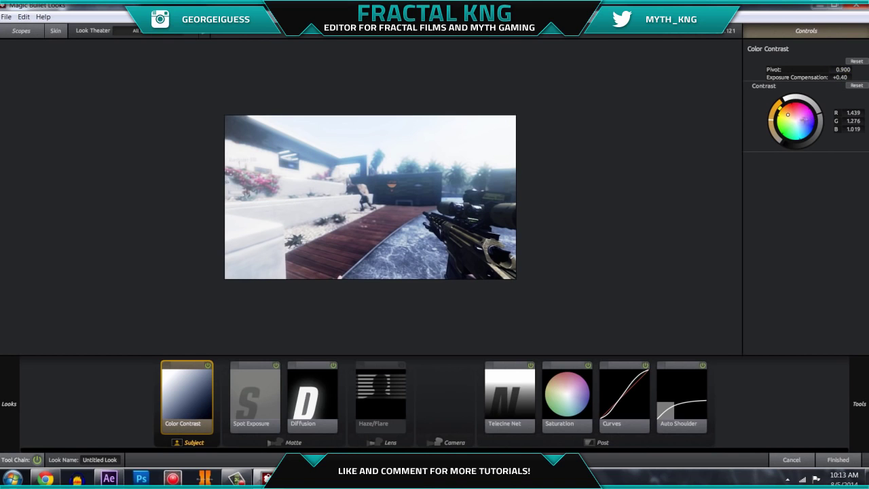
mouse_move(788, 116)
left_mouse_down()
mouse_move(781, 105)
mouse_move(789, 113)
left_mouse_up()
Compare the image with Spot Exposure disabled and enabled, ending with it on
left_click(266, 397)
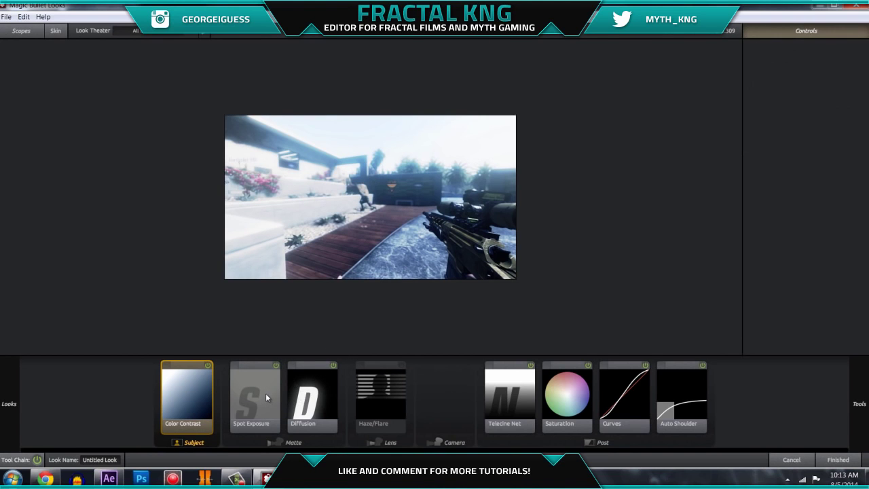
left_click(275, 366)
left_click(275, 366)
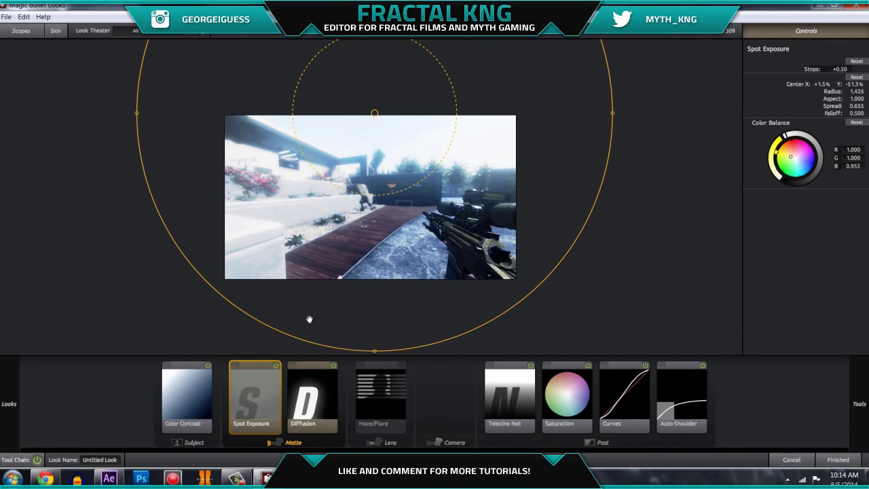
left_click(275, 365)
left_click(276, 365)
Try a neutral Color Balance for Spot Exposure, undo it, and check the image with the tool off and on
left_click(797, 158)
key("ctrl+z")
left_click(276, 366)
left_click(275, 366)
View the Diffusion settings and compare the image with Telecine Net repeatedly disabled and enabled, ending with it on
left_click(332, 367)
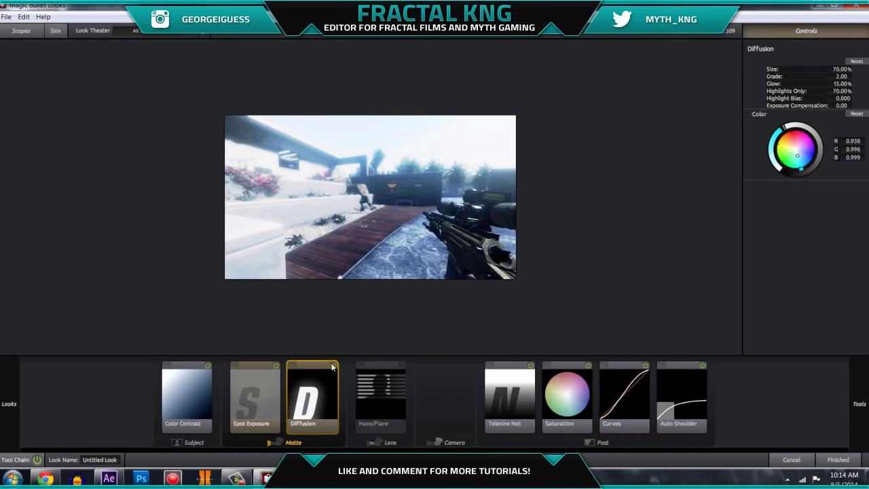
left_click(507, 396)
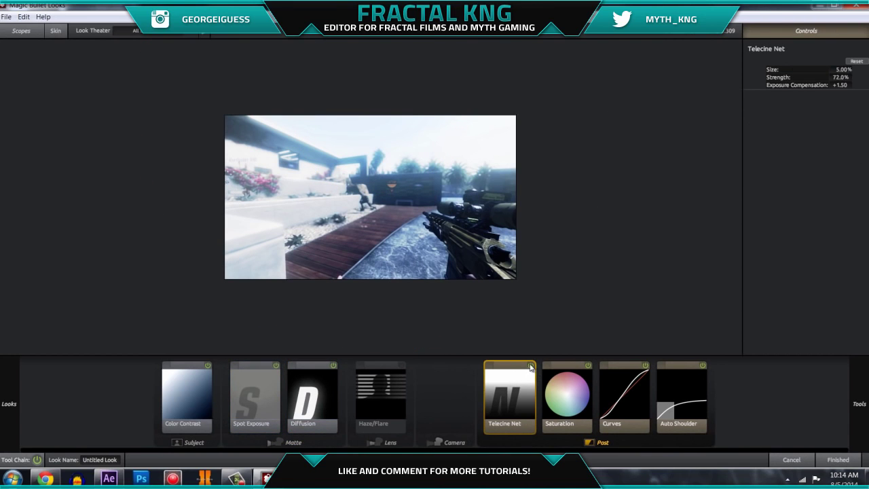
left_click(530, 366)
left_click(531, 367)
left_click(531, 367)
left_click(530, 366)
left_click(530, 366)
left_click(530, 367)
left_click(531, 367)
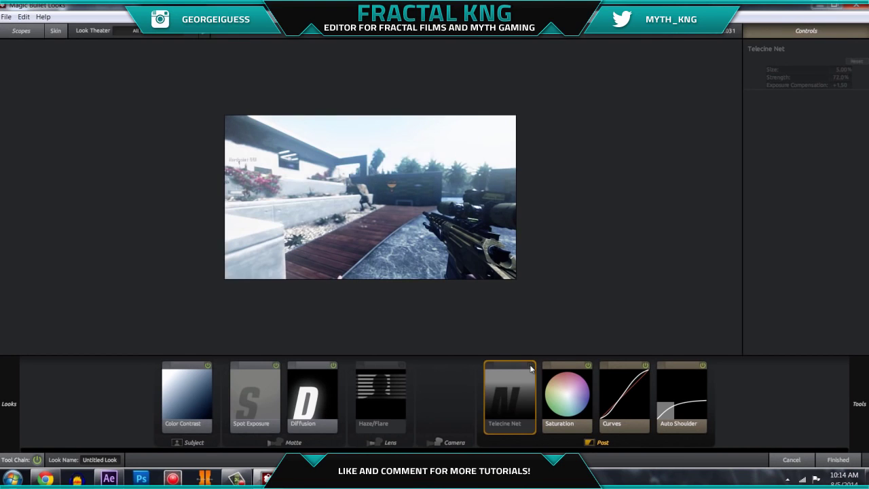
left_click(530, 367)
Try 0% saturation and a neutral Component Balance on the Saturation tool, undoing each change
left_click(568, 406)
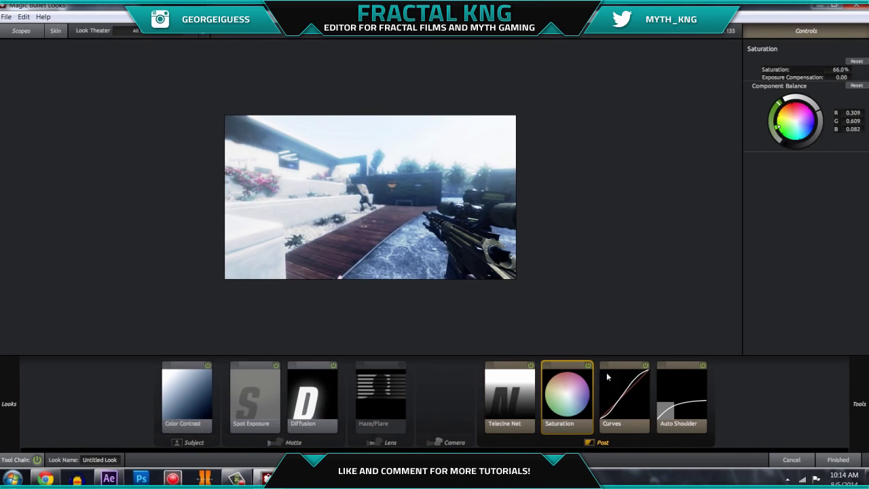
left_click(588, 366)
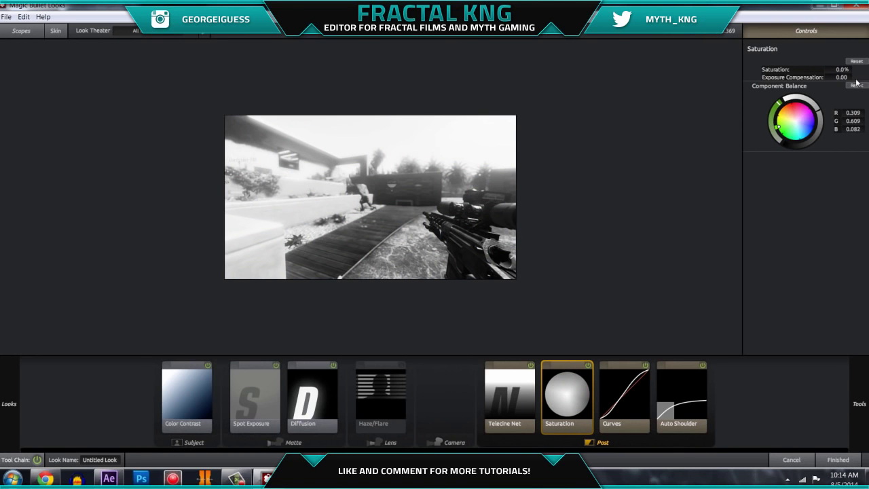
key("ctrl+z")
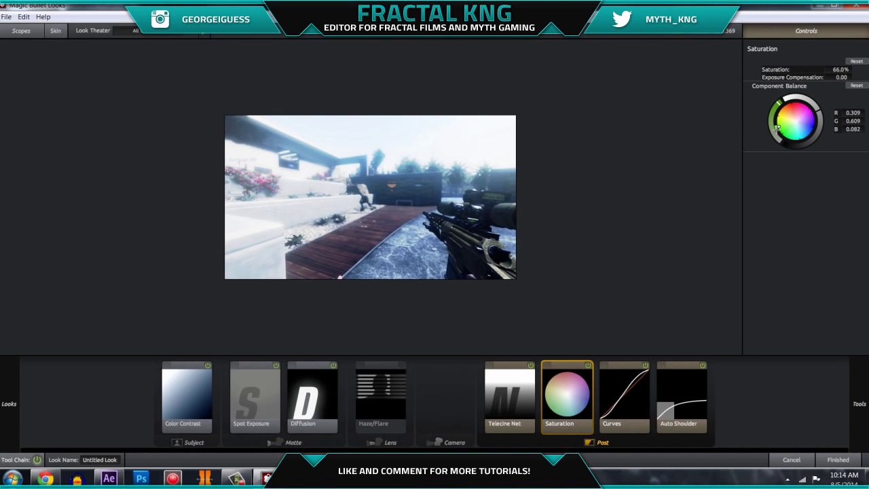
left_click(796, 121)
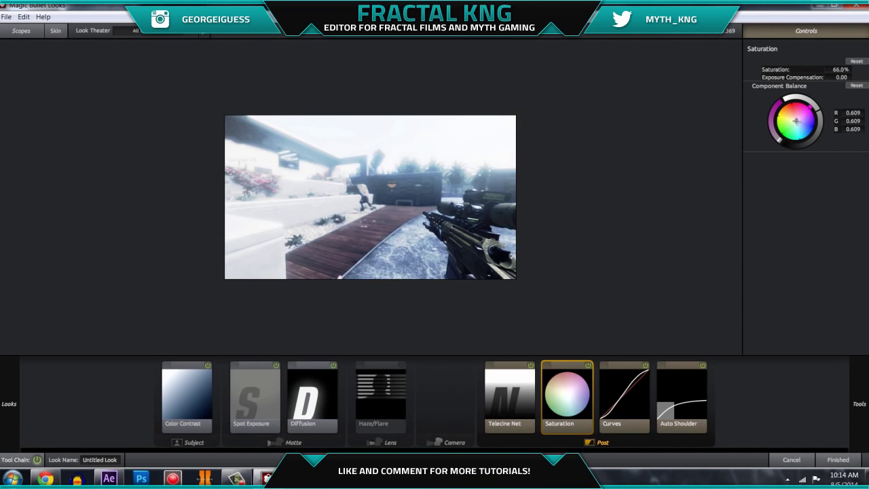
key("ctrl+z")
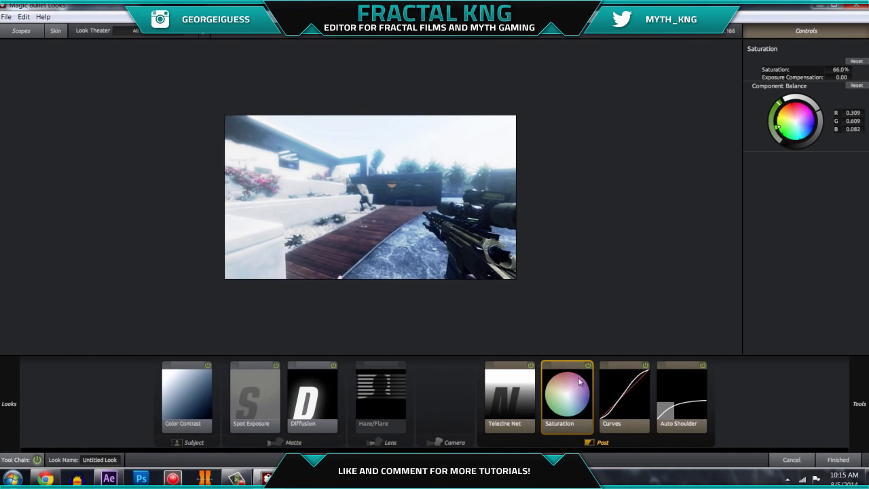
Examine the Curves settings and compare the image with Curves repeatedly disabled and enabled, ending with it on
left_click(617, 393)
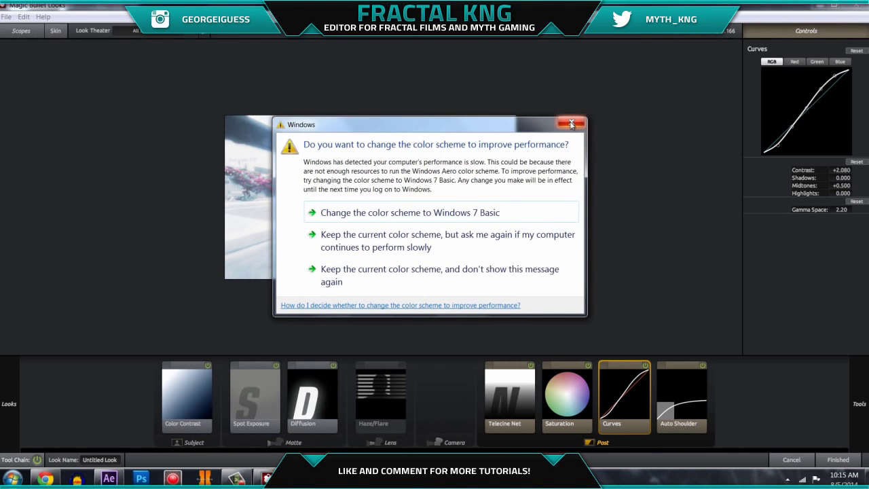
left_click(568, 126)
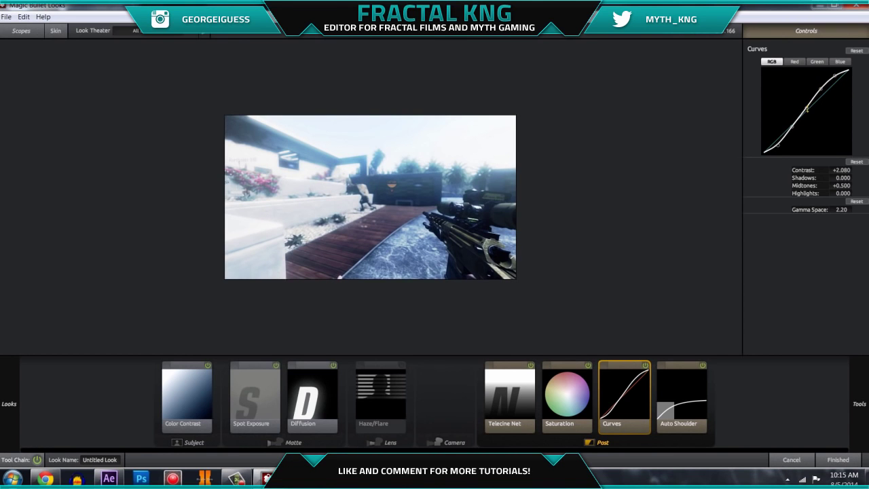
left_click_drag(792, 129, 781, 144)
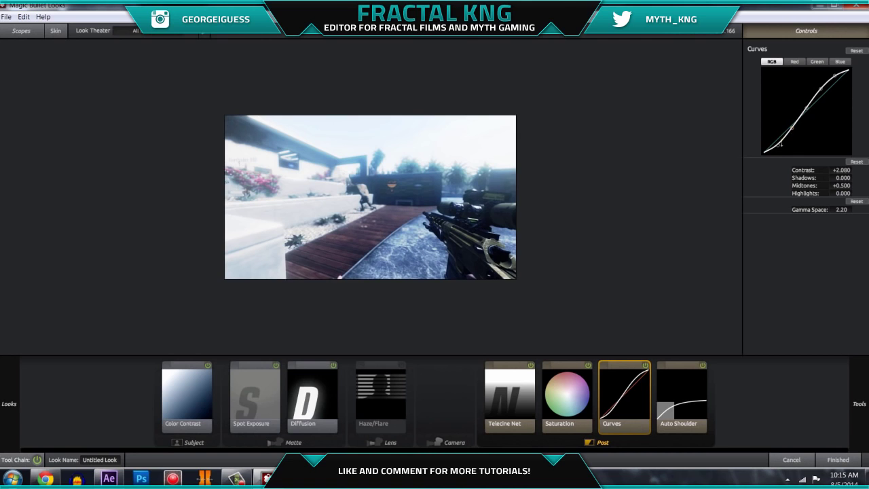
left_click(645, 366)
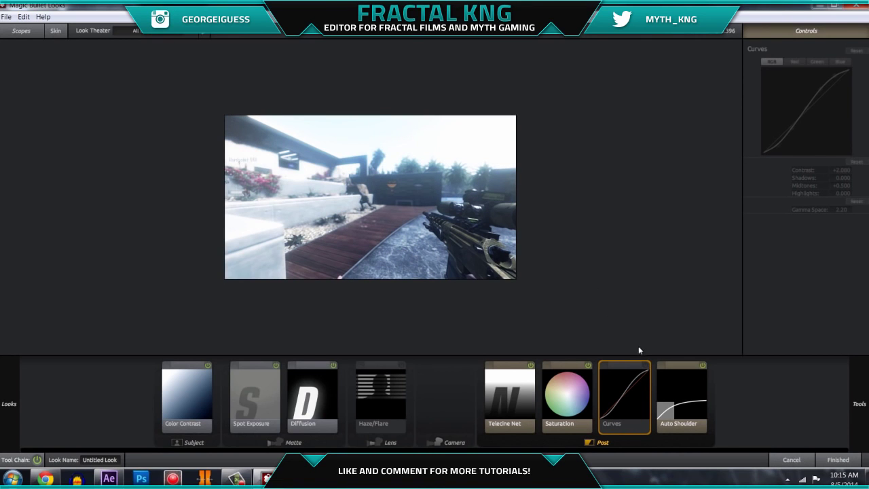
left_click(645, 366)
left_click(645, 366)
left_click(645, 366)
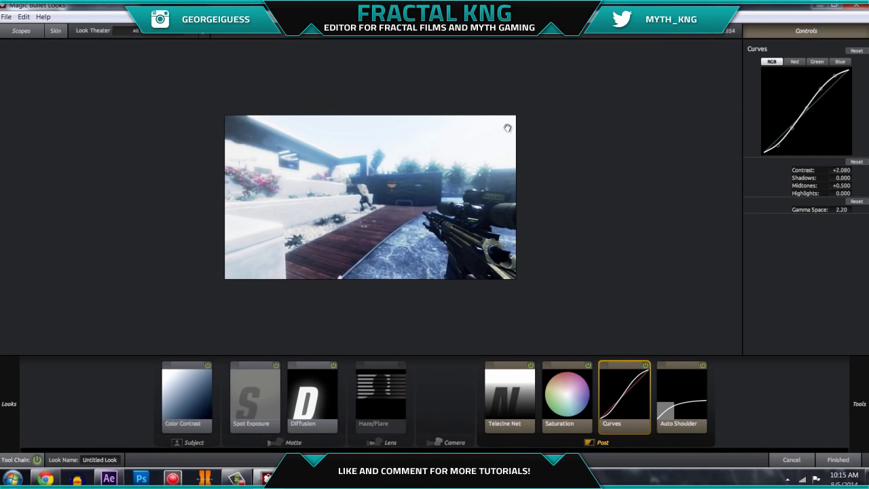
Compare the image with Auto Shoulder repeatedly disabled and enabled, ending with it on
left_click(162, 403)
left_click(637, 398)
left_click(695, 399)
left_click(703, 366)
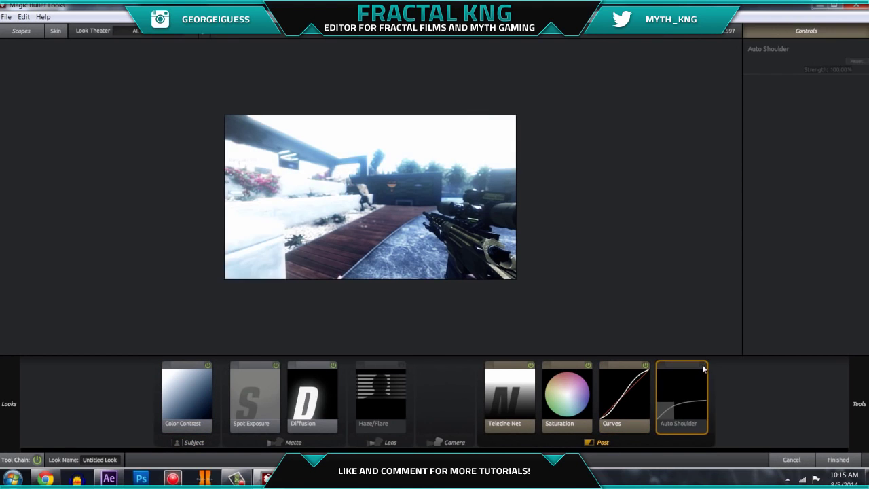
left_click(703, 366)
left_click(705, 366)
left_click(702, 365)
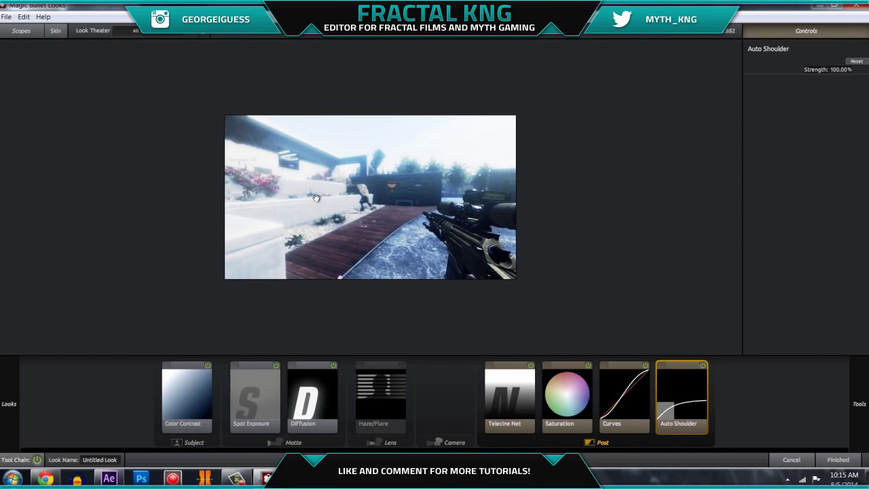
Review the Diffusion, Saturation, Telecine Net, Curves and Color Contrast settings once more, and finish the look
left_click(323, 396)
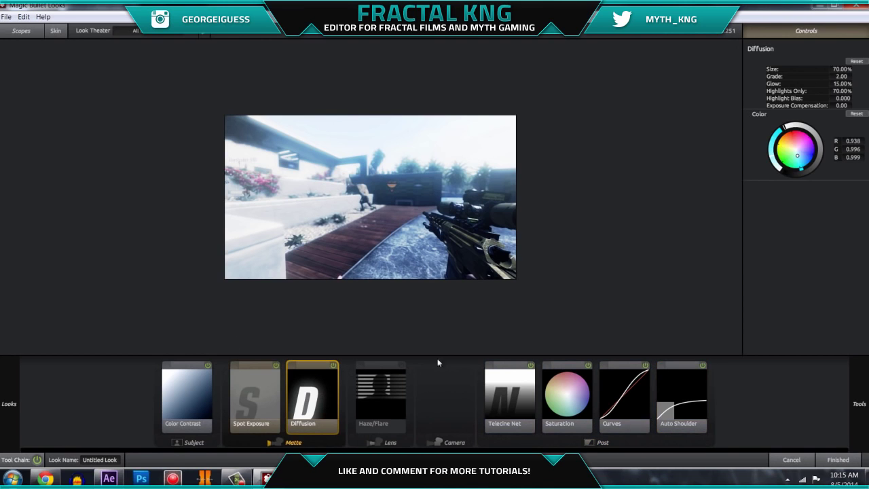
left_click(700, 399)
left_click(625, 395)
left_click(567, 395)
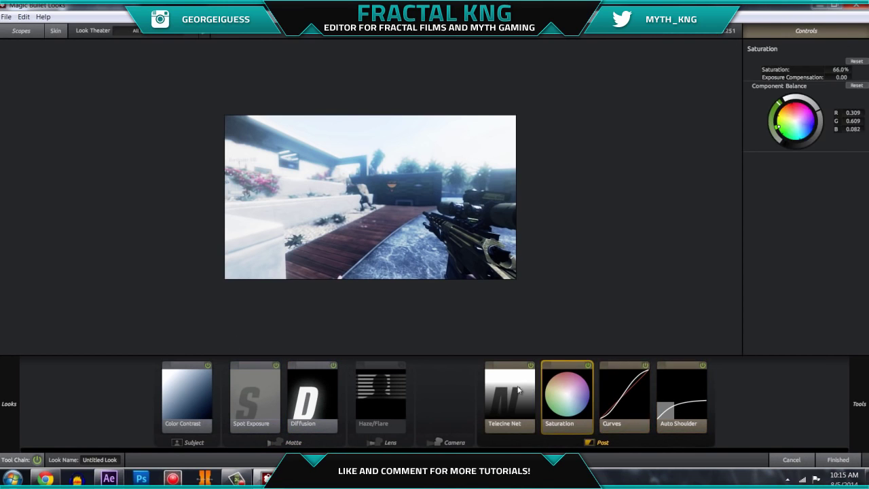
left_click(509, 396)
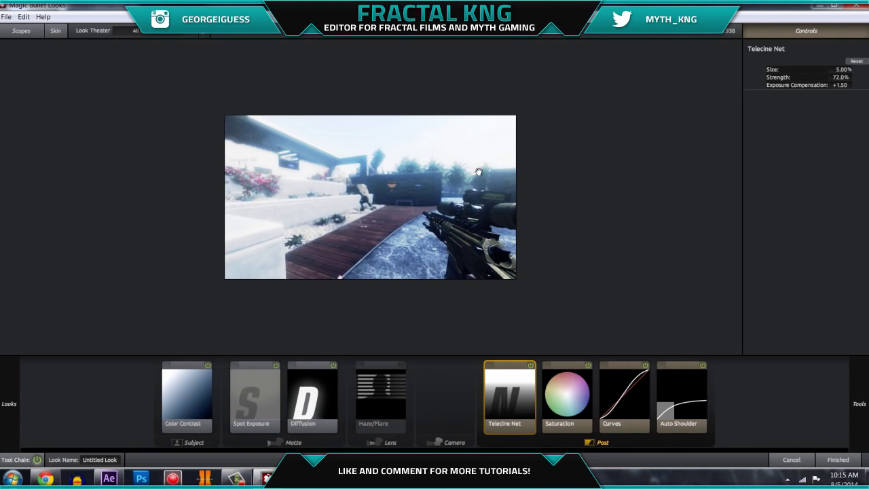
left_click(639, 397)
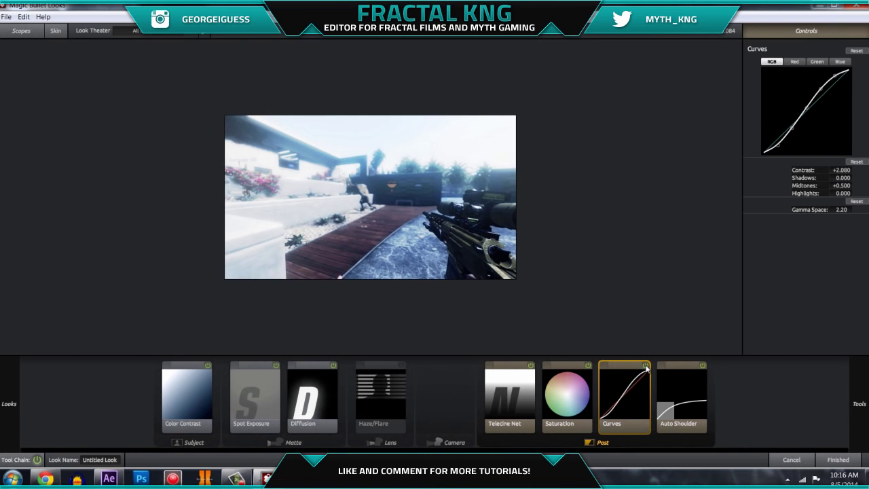
left_click(208, 367)
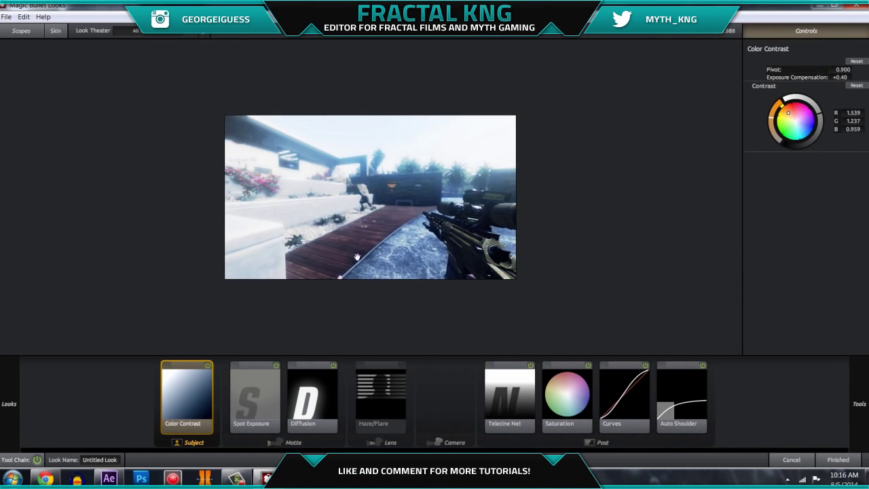
left_click(840, 462)
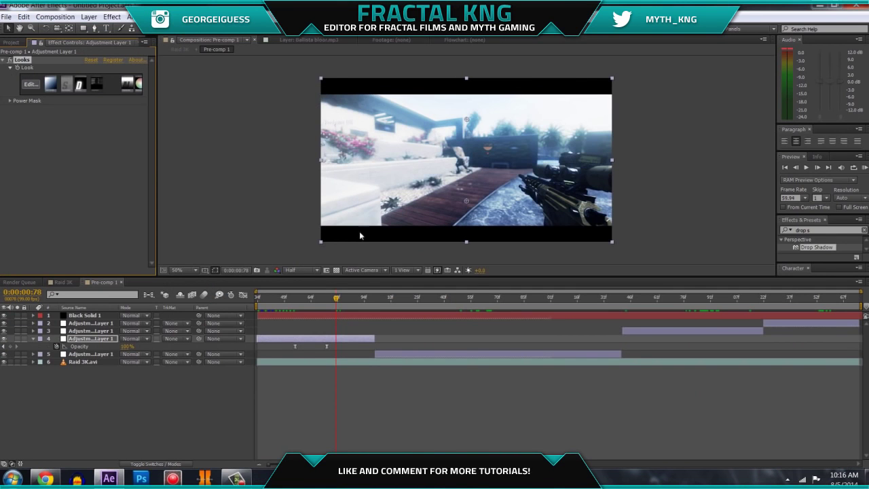
Reopen the look for editing and compare the image with Diffusion repeatedly disabled and enabled
left_click(31, 83)
left_click(324, 388)
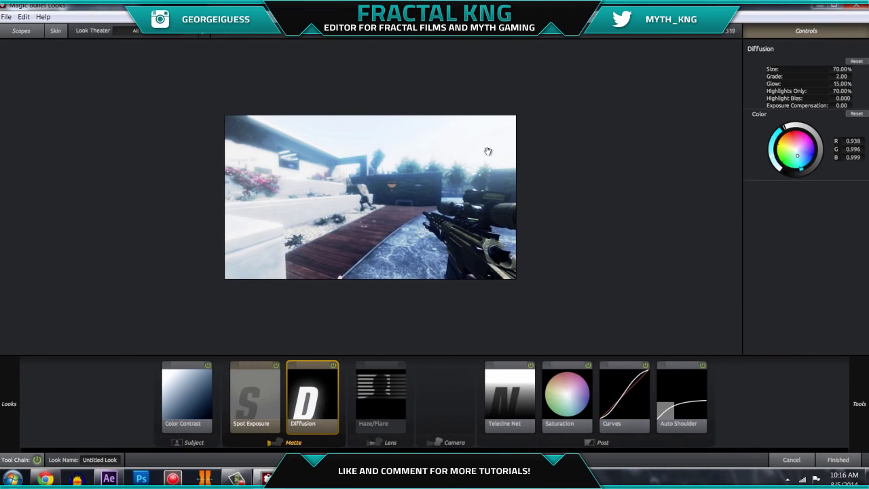
left_click(332, 374)
left_click(332, 374)
left_click(334, 375)
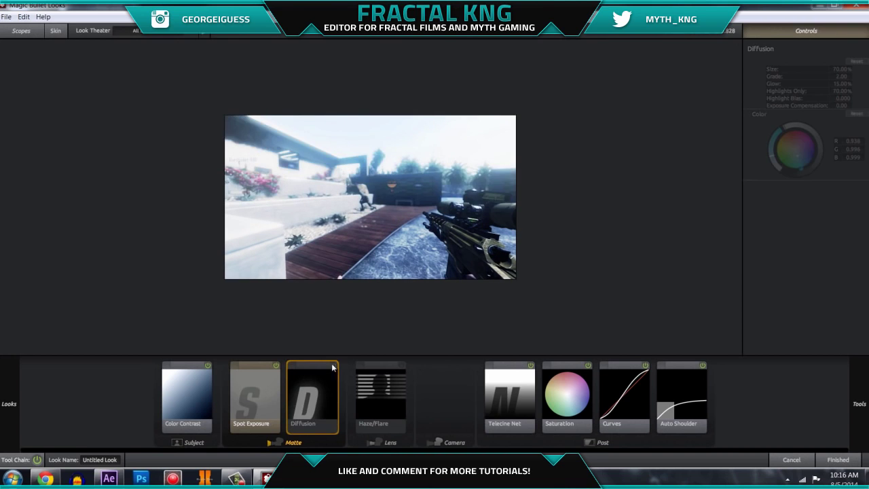
left_click(333, 367)
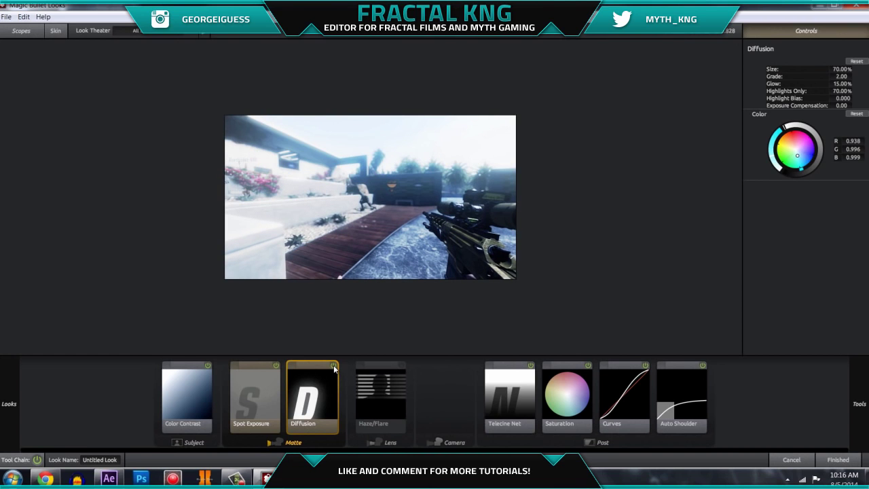
left_click(334, 367)
left_click(335, 366)
Adjust the Diffusion colour slightly around a pale blue, check the tool off and on, and finish the look
left_click_drag(796, 152, 796, 150)
left_click(799, 158)
left_click(333, 365)
left_click(332, 366)
left_click(838, 460)
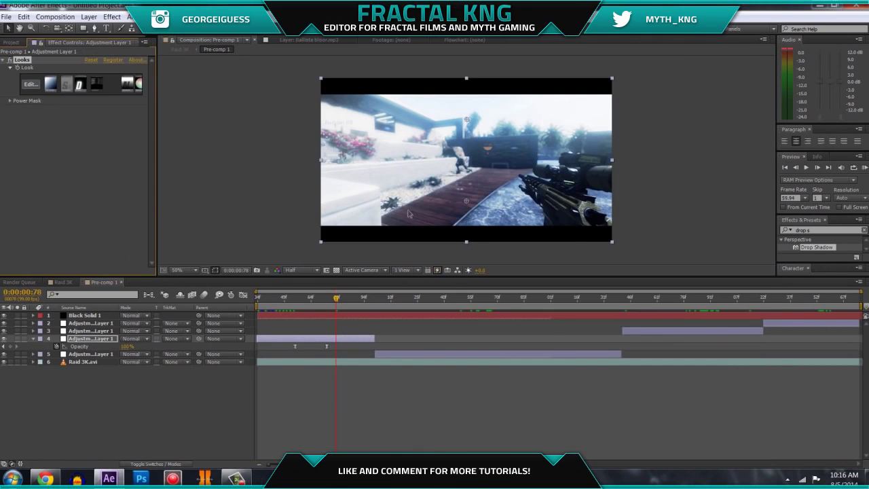
Move the current time to 0:00:01:39 and open the look of the adjustment layer covering that clip for editing
left_click(693, 140)
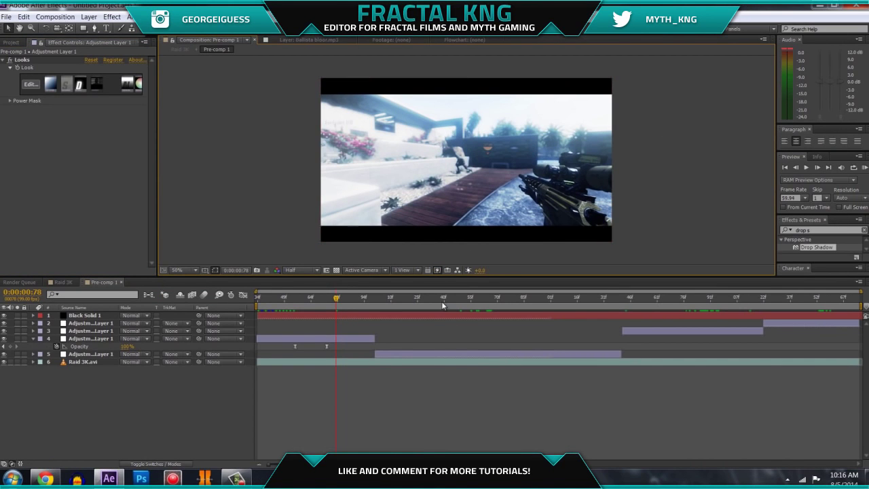
left_click(503, 300)
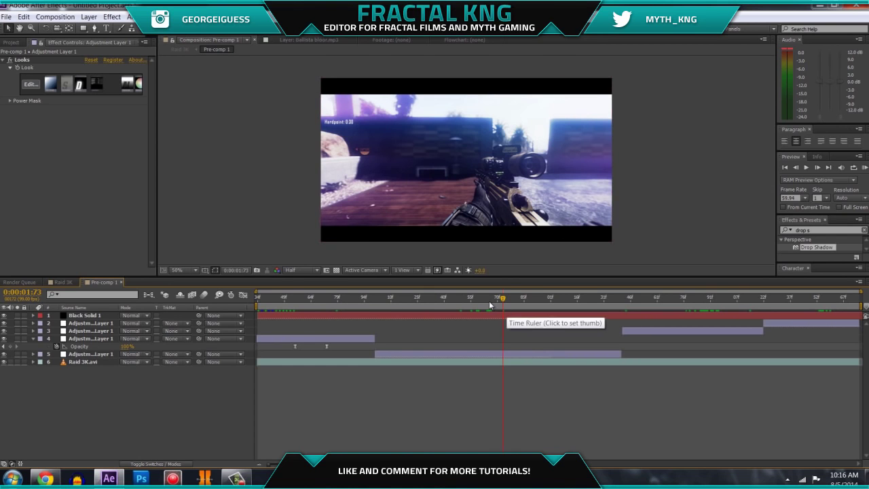
left_click(438, 303)
left_click_drag(440, 304, 442, 303)
left_click(256, 135)
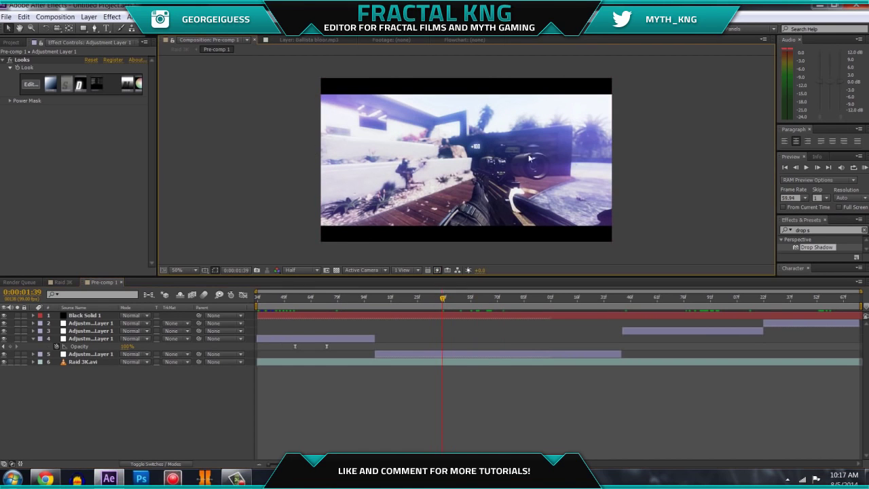
left_click(31, 84)
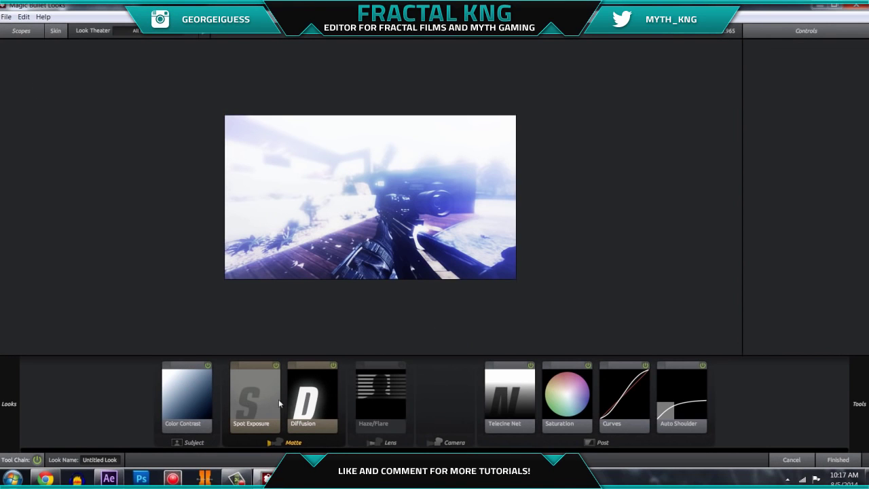
left_click(837, 462)
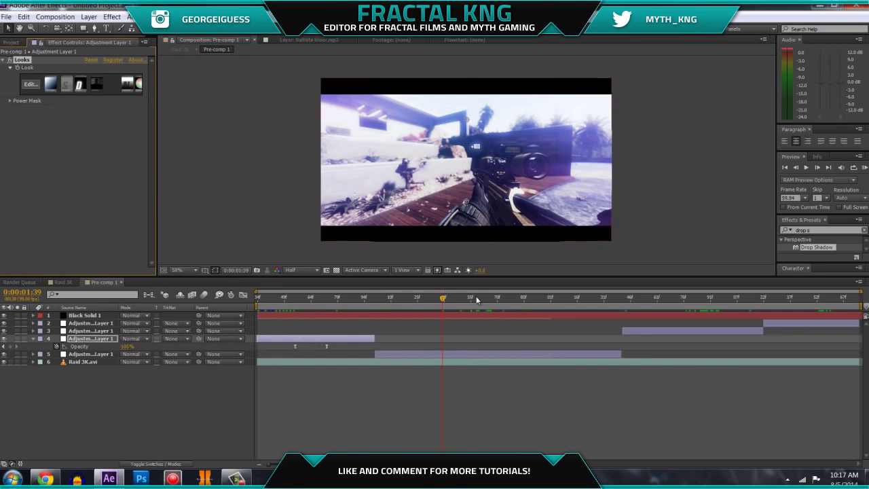
left_click(458, 354)
left_click(31, 84)
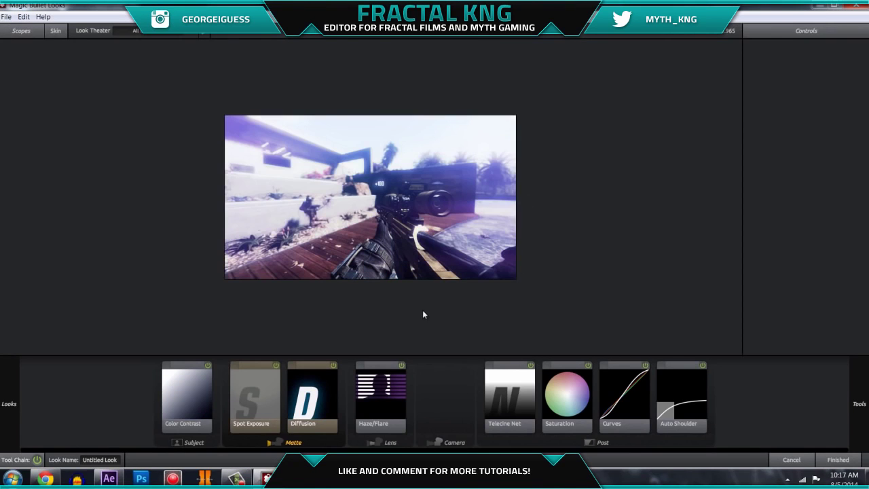
Compare the settings and tint colours of the Haze/Flare and Diffusion tools
left_click(394, 403)
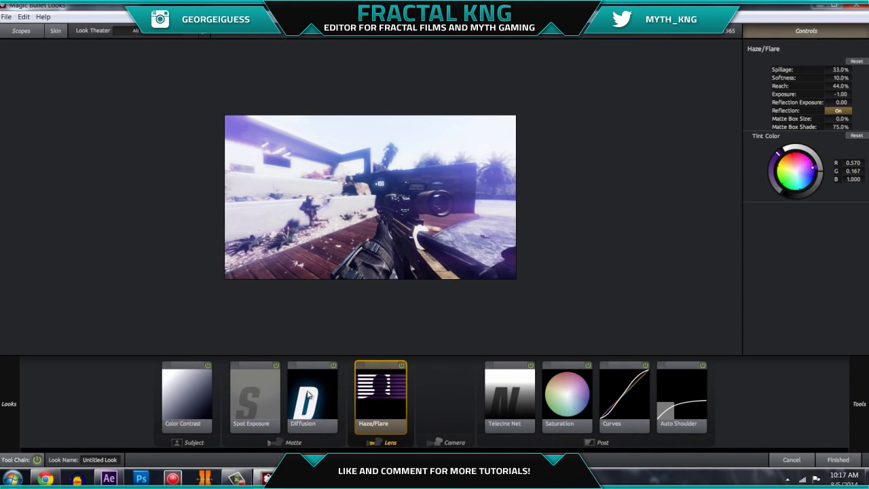
left_click(311, 396)
left_click(384, 400)
left_click(311, 395)
left_click(384, 401)
left_click(310, 395)
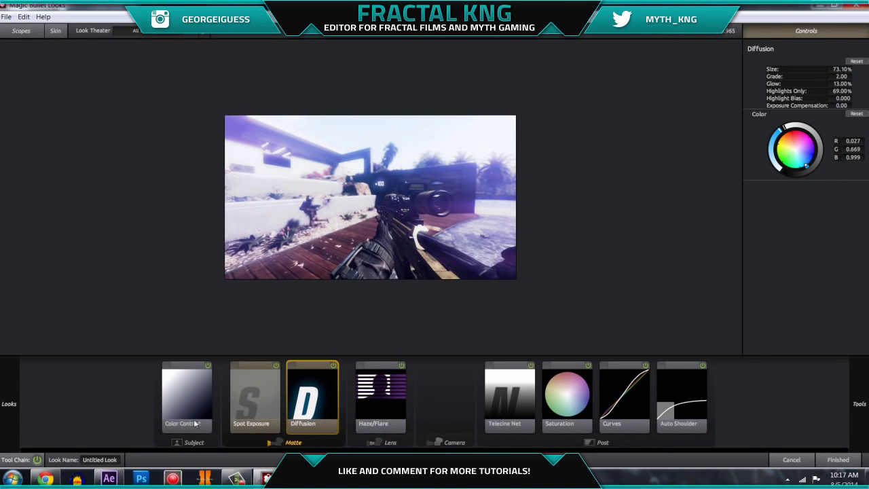
Switch to Chrome to examine the colour wheel image, checking the Haze/Flare and Diffusion colours against it, and return to the look
left_click(45, 478)
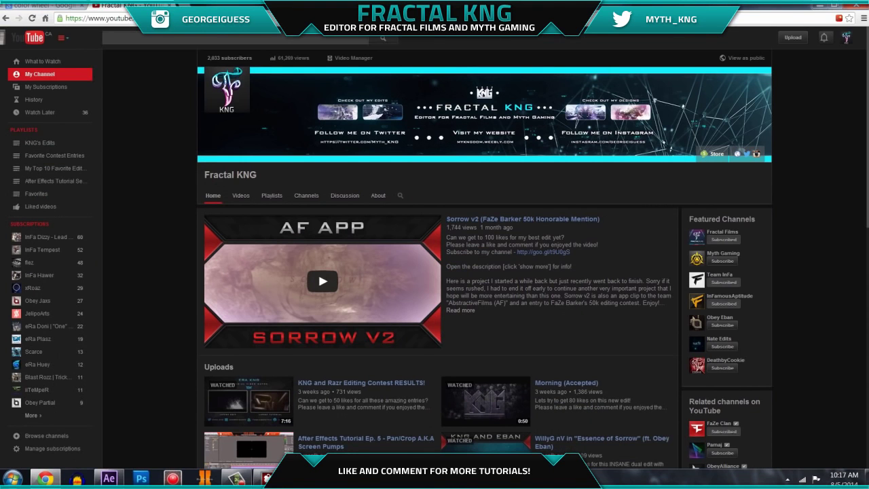
key("ctrl+shift+Tab")
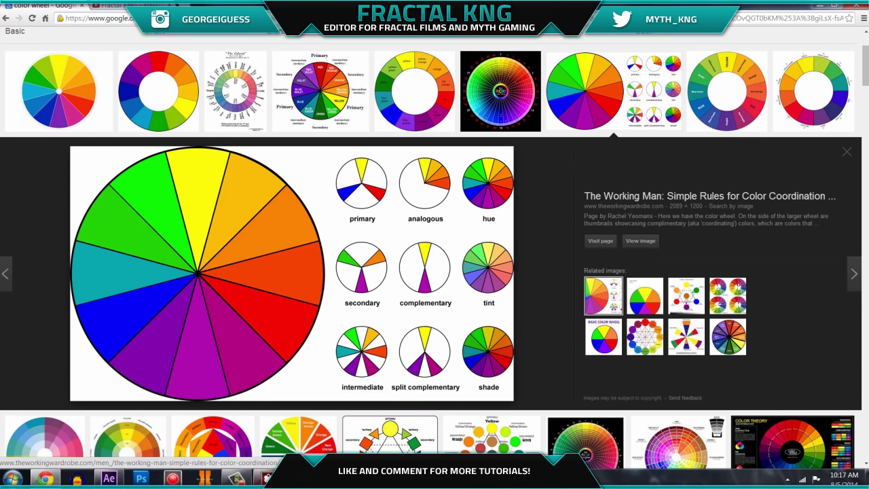
left_click(108, 478)
left_click(380, 400)
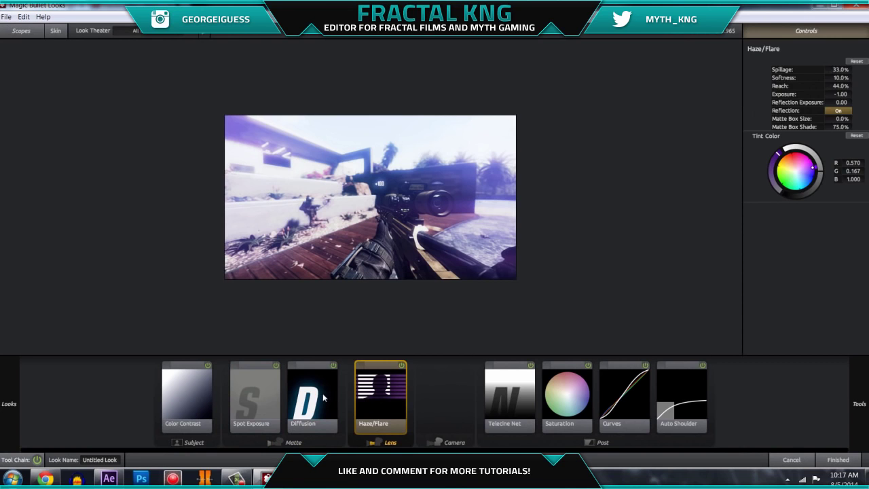
left_click(323, 398)
left_click(45, 478)
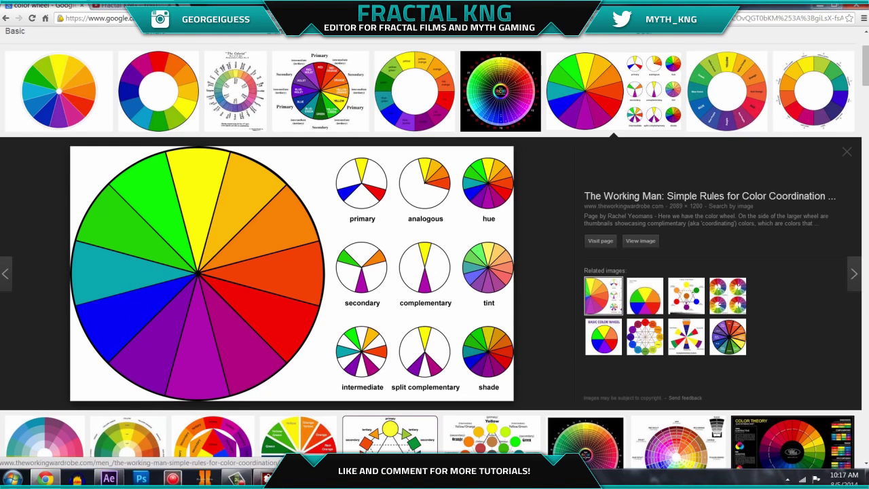
left_click(264, 478)
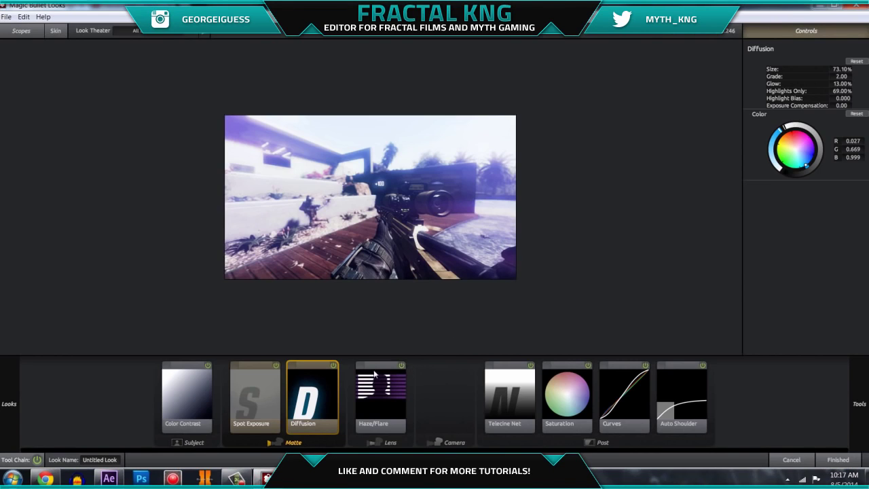
Compare this clip's image with its blue Diffusion disabled and enabled, ending with it on
left_click(333, 366)
left_click(333, 365)
left_click(333, 366)
left_click(333, 366)
Try different Spillage amounts for the Haze/Flare tool and set it to 25.0%
left_click(404, 403)
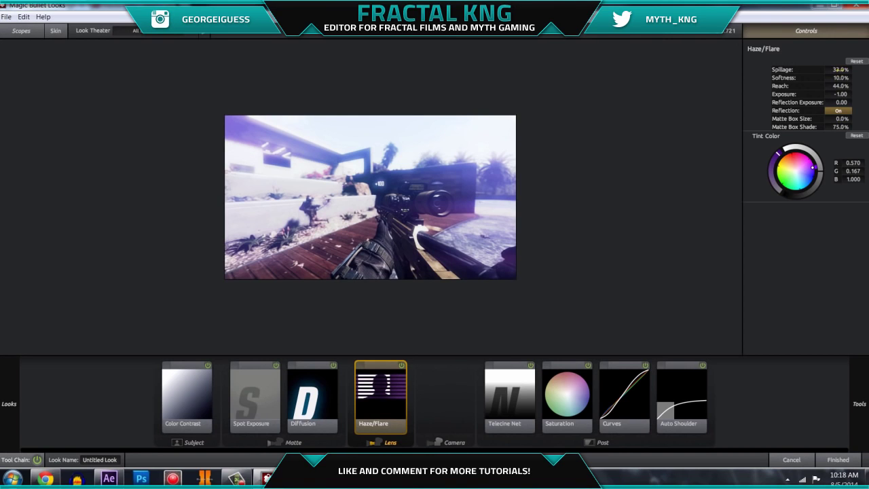
left_click_drag(840, 70, 842, 70)
left_click_drag(842, 69, 550, 171)
left_click_drag(841, 70, 832, 70)
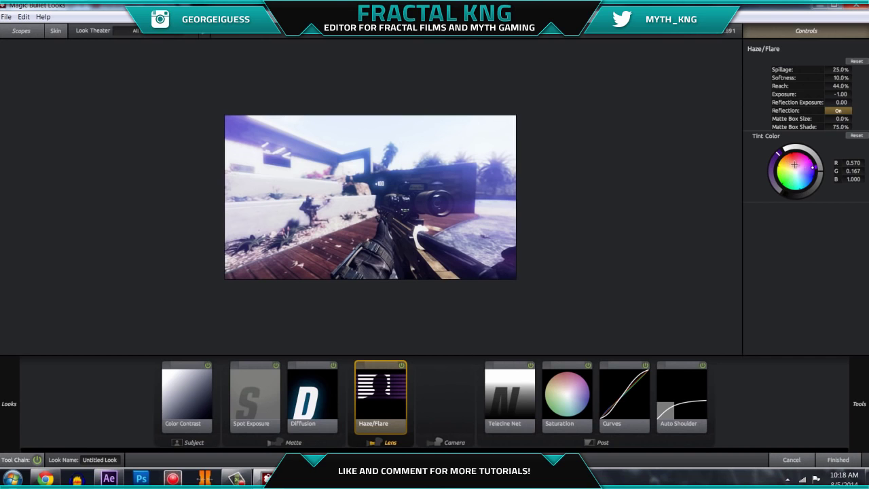
Try a paler Haze/Flare tint and a neutral Diffusion colour, restoring the original colour of each
left_click_drag(758, 180, 434, 326)
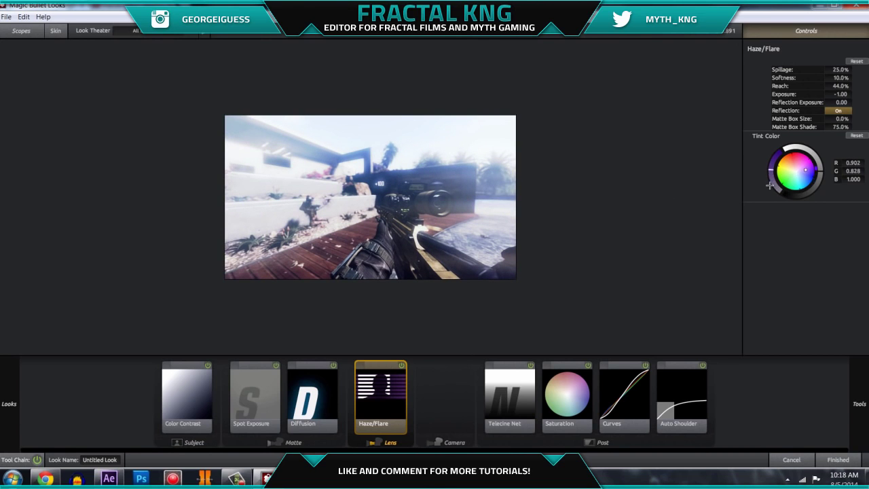
left_click(312, 400)
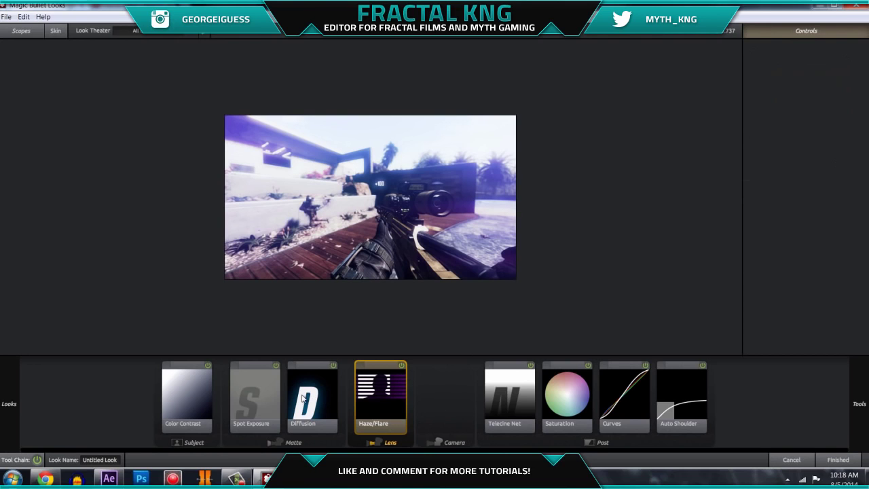
left_click_drag(804, 165, 822, 155)
left_click(854, 113)
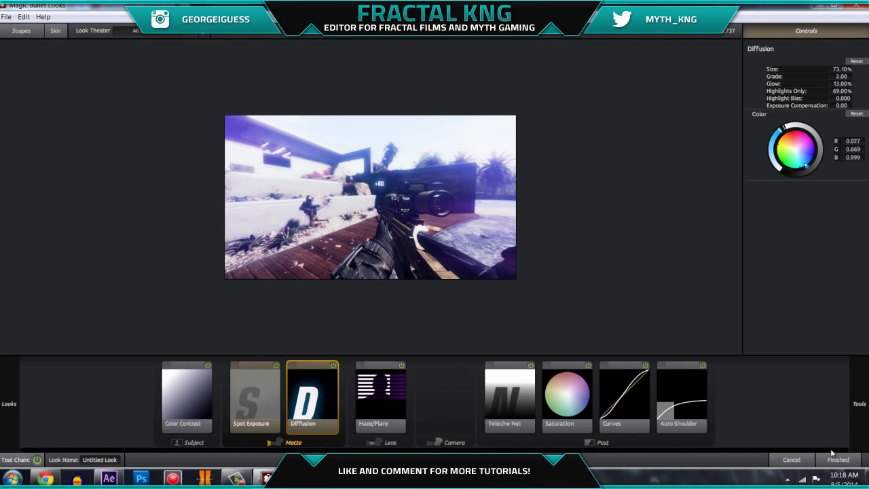
Apply the second clip's look and open the Looks effect on adjustment layer 3 with the playhead at 0:00:02:88
left_click(854, 458)
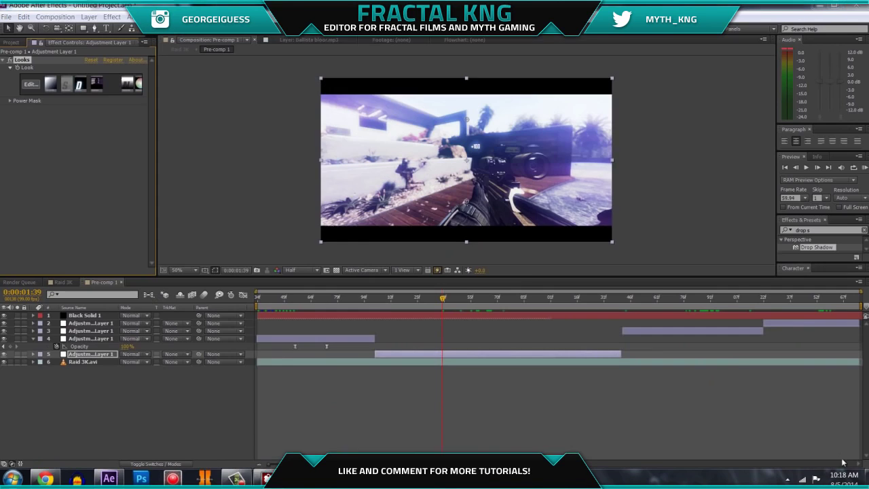
left_click_drag(505, 303, 570, 302)
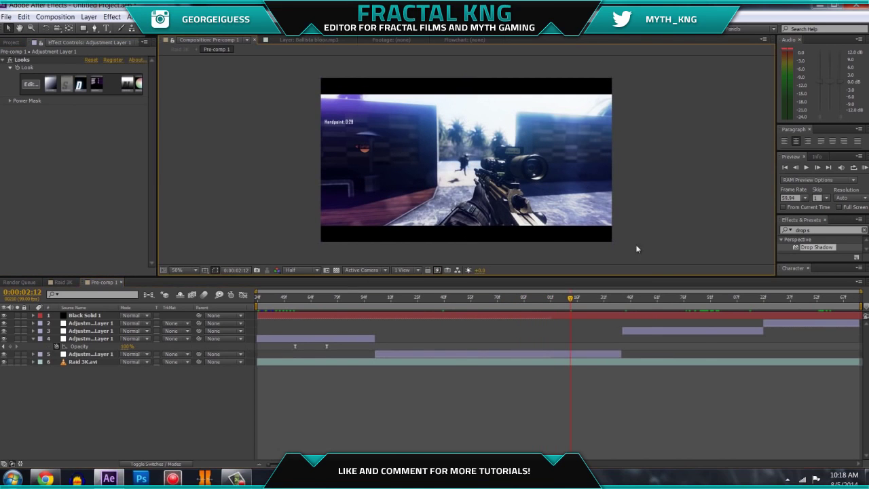
left_click(703, 300)
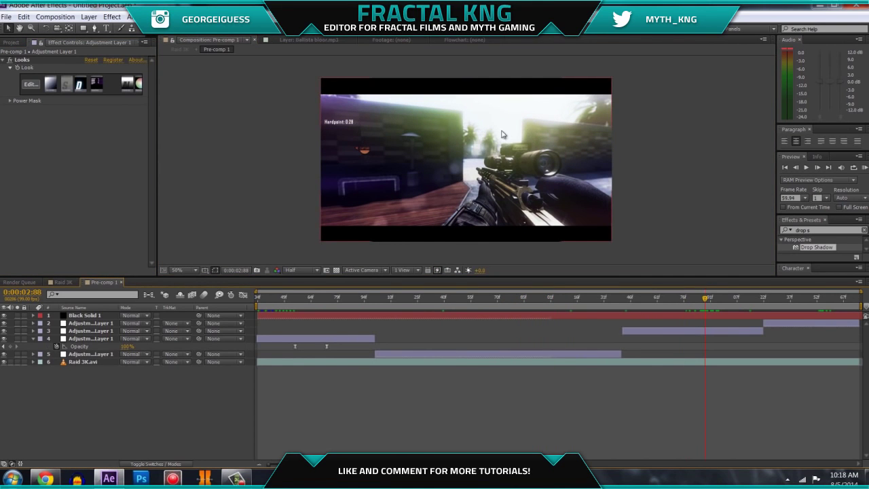
left_click(717, 330)
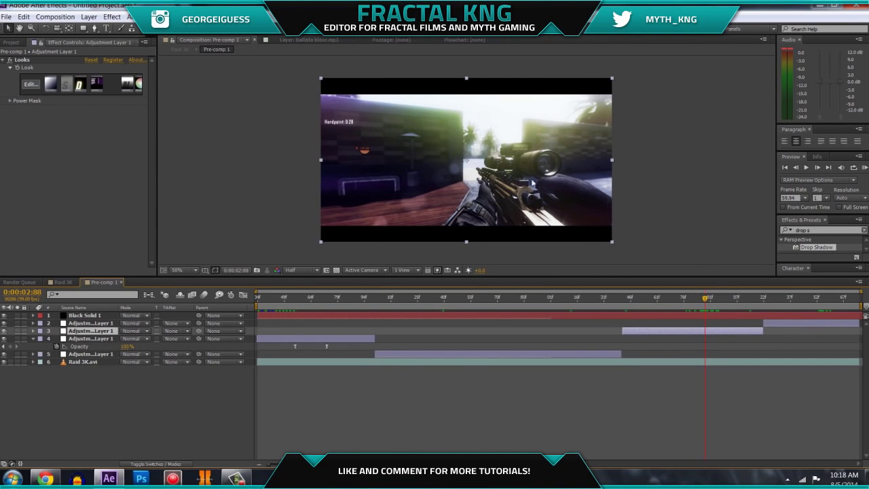
left_click(32, 86)
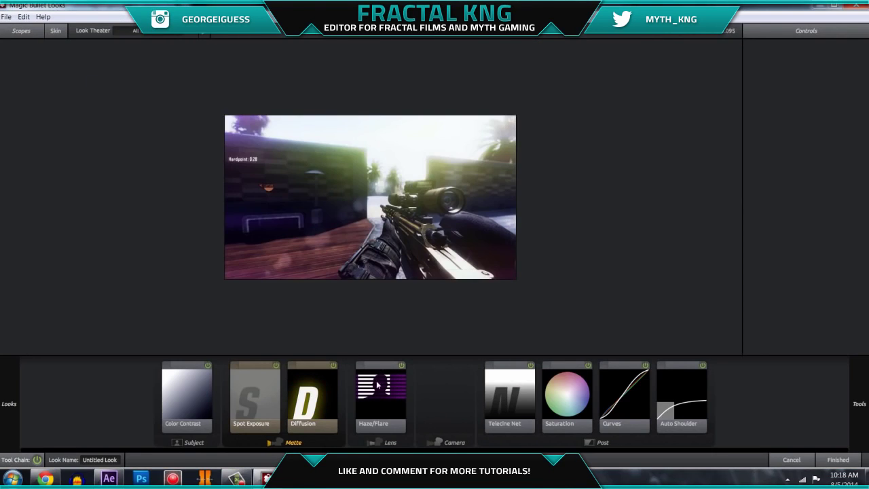
Examine the Chrome colour wheel's complementary scheme against this clip's purple Haze/Flare and yellow Diffusion, and return to the look
left_click(45, 479)
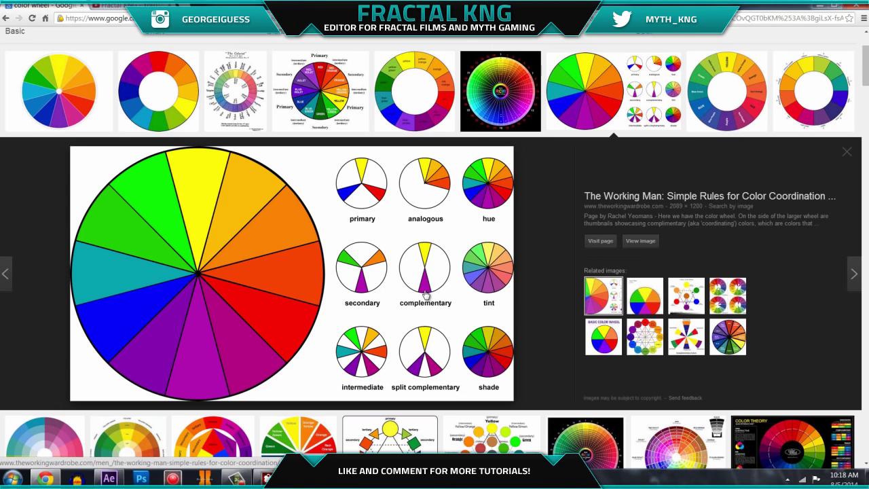
key("alt+Tab")
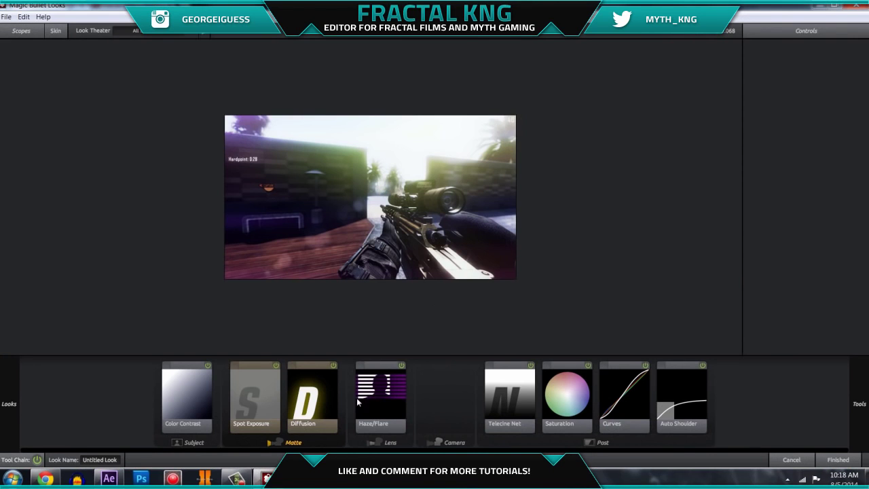
left_click(358, 402)
left_click(312, 408)
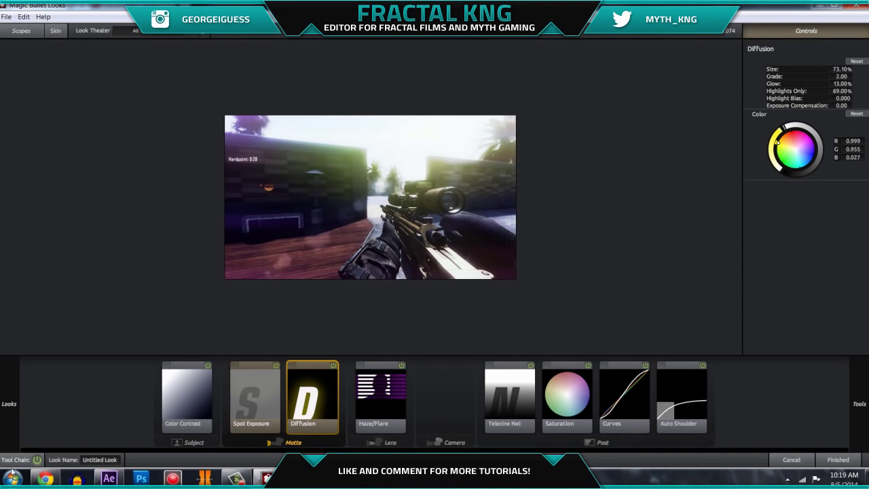
left_click(45, 478)
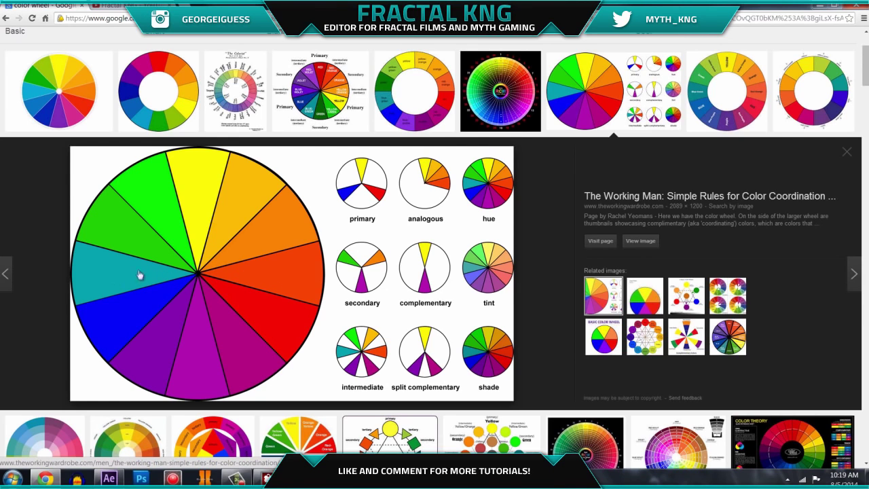
key("alt+Tab")
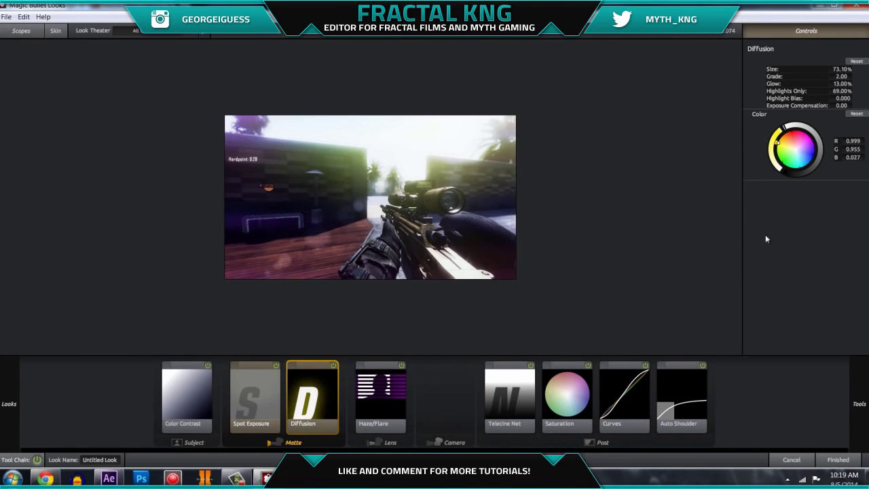
Try an orange Diffusion colour with teal and orange Haze/Flare tints, restoring the original yellow Diffusion and purple Haze/Flare
left_click(787, 143)
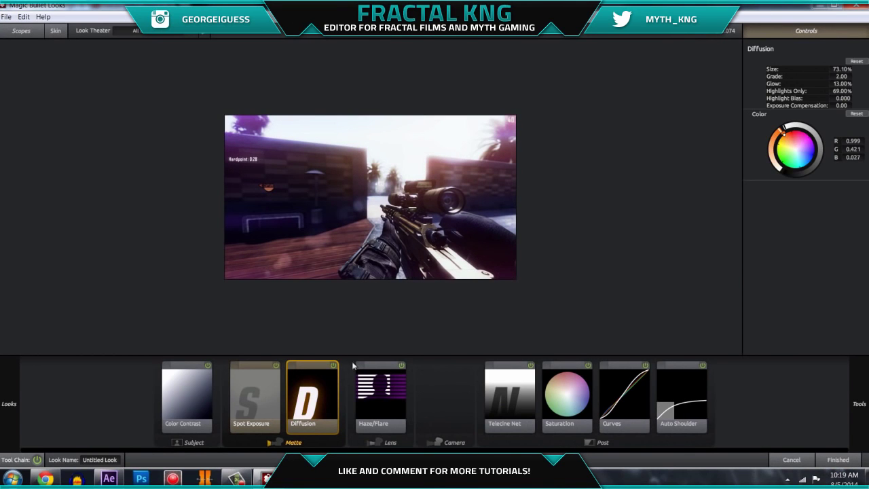
left_click(380, 394)
left_click(798, 187)
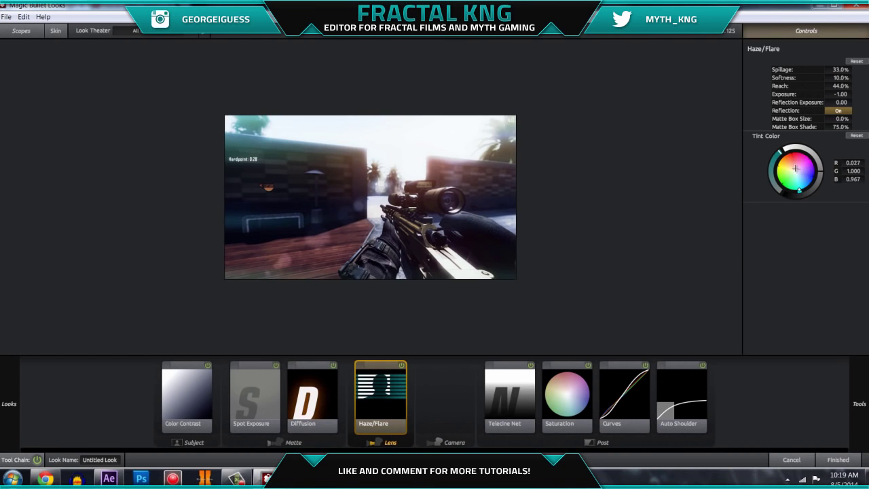
left_click(781, 155)
left_click(333, 402)
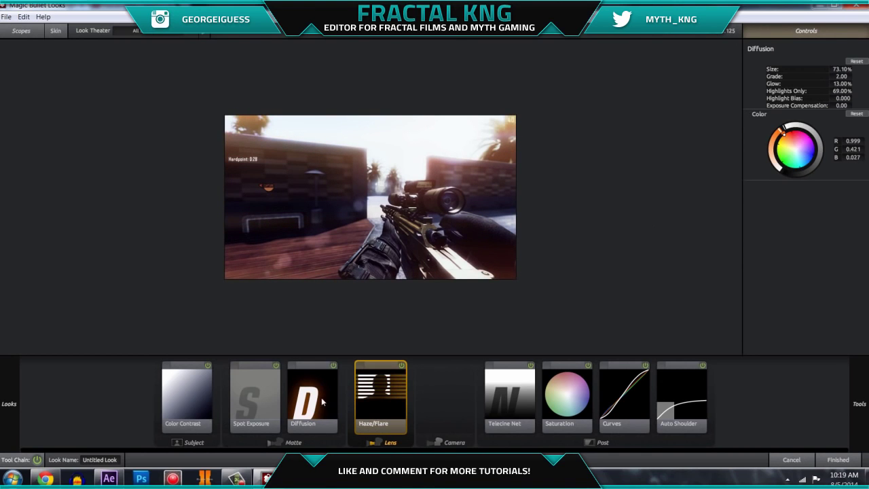
left_click(799, 167)
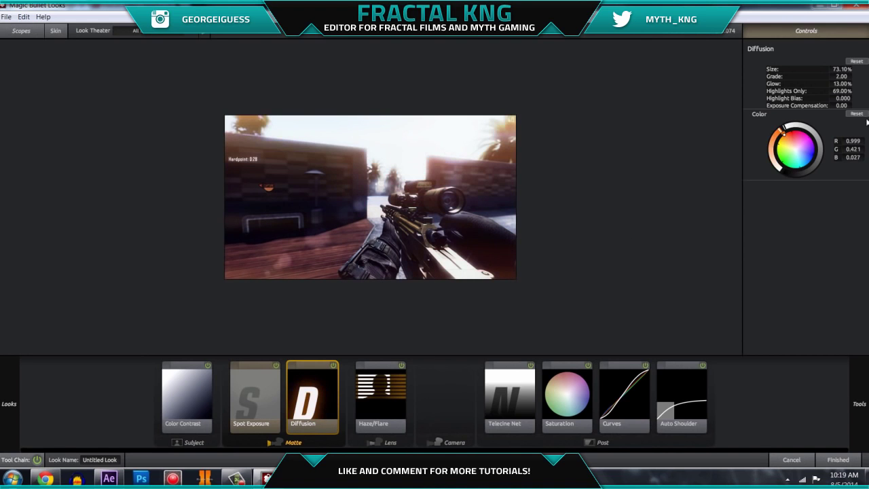
left_click(380, 397)
left_click(783, 190)
left_click(312, 397)
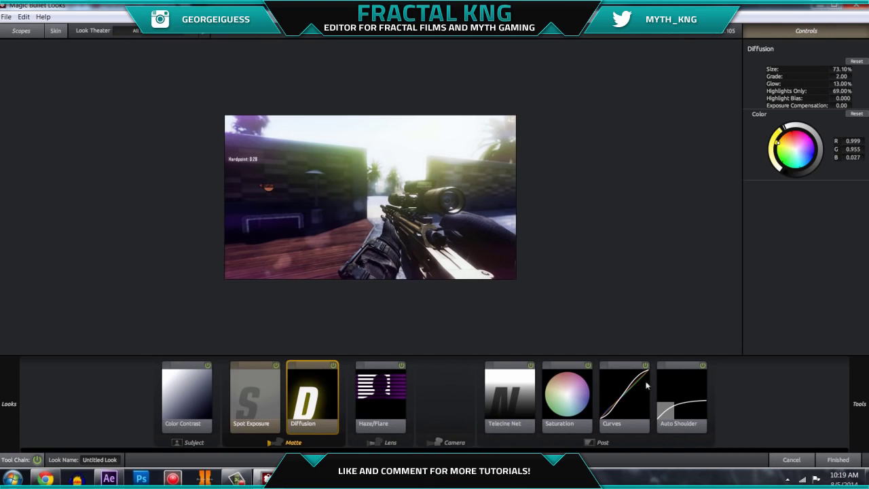
Finish this look, open the Looks effect on adjustment layer 2 at 0:00:03:53, and compare its Haze/Flare and Diffusion greens
left_click(838, 460)
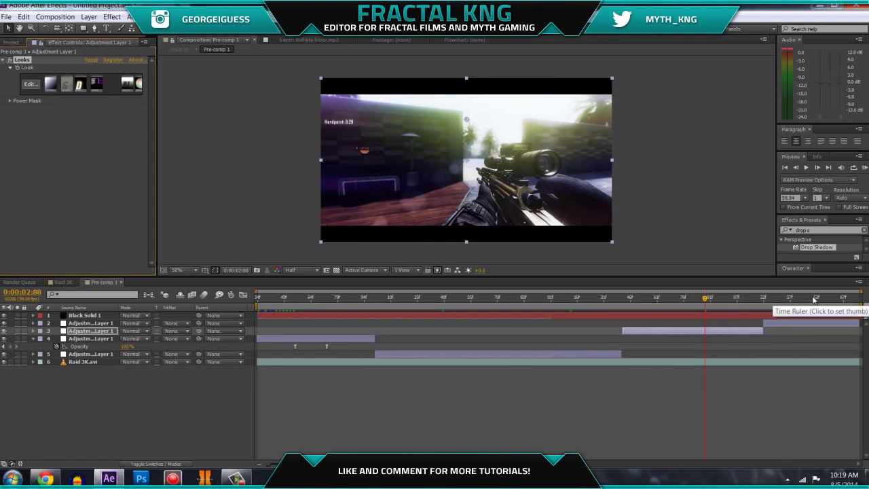
left_click(816, 299)
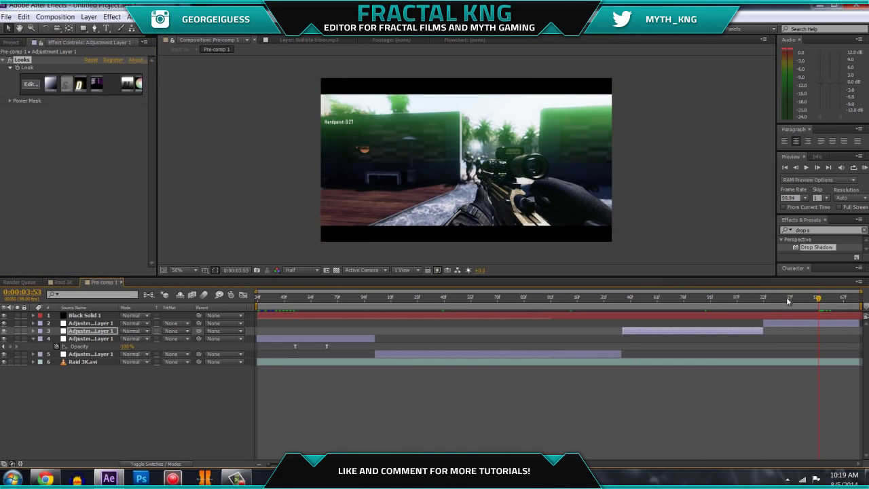
left_click(802, 325)
left_click(31, 84)
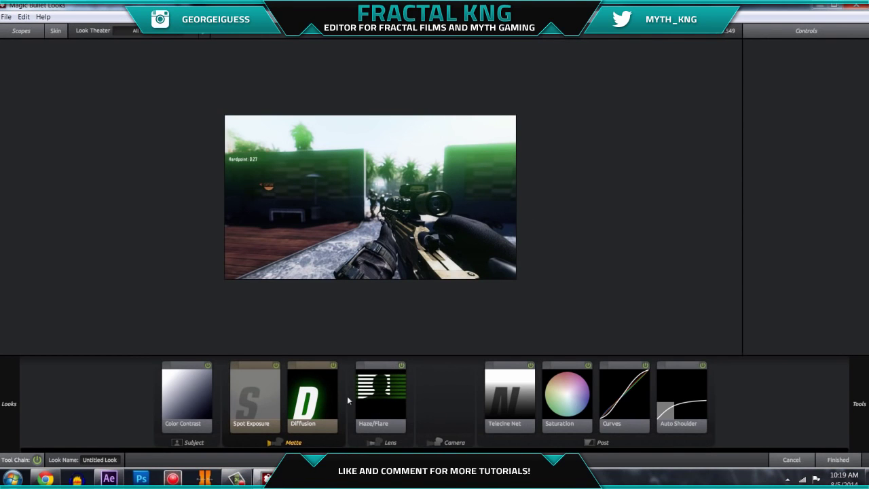
left_click(389, 400)
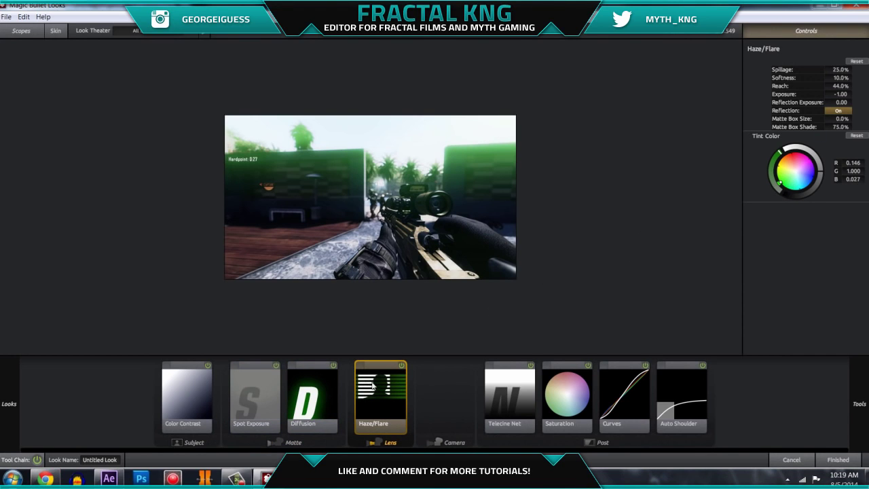
left_click(314, 401)
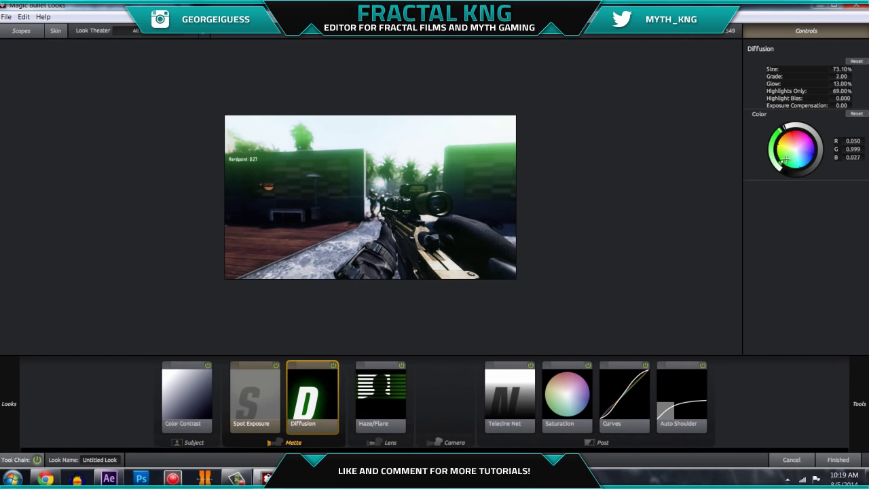
left_click(384, 407)
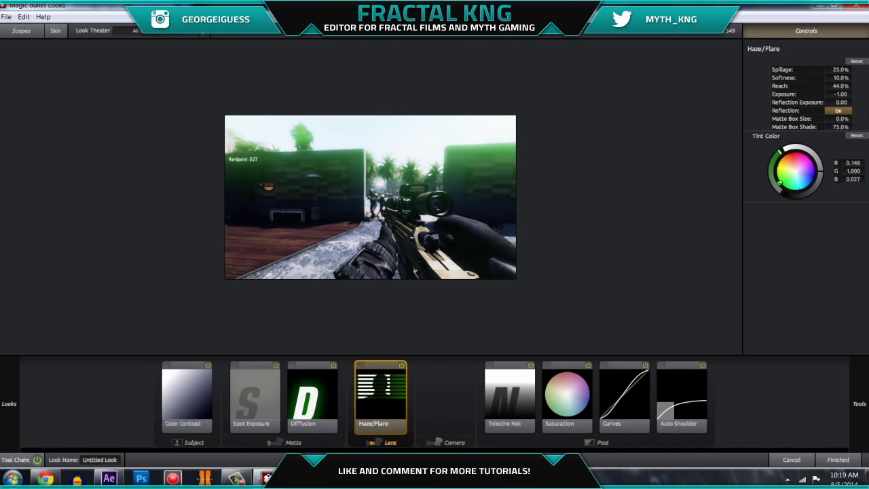
Try an orange Diffusion colour with Haze/Flare disabled, undo the colour change and re-enable Haze/Flare
left_click(402, 365)
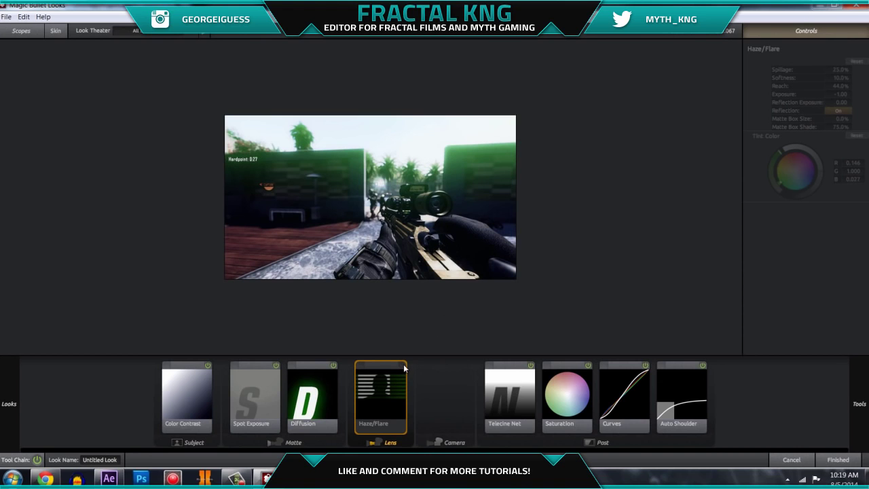
left_click(319, 395)
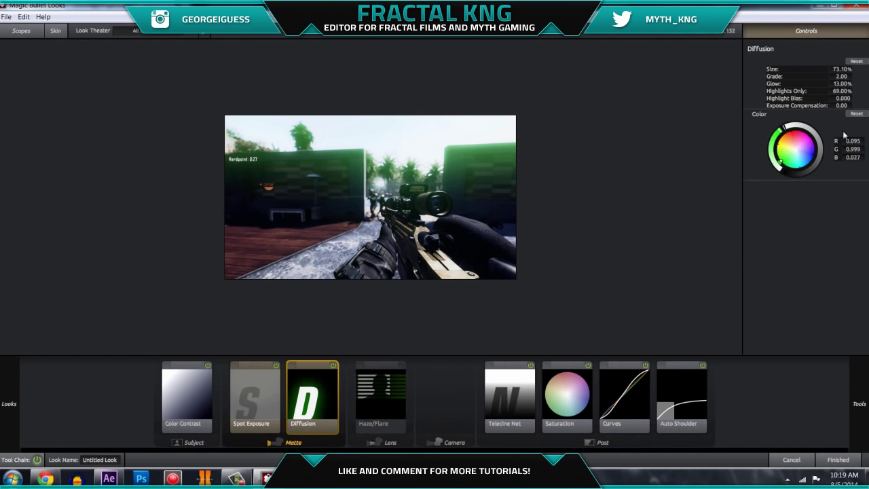
left_click_drag(792, 141, 782, 134)
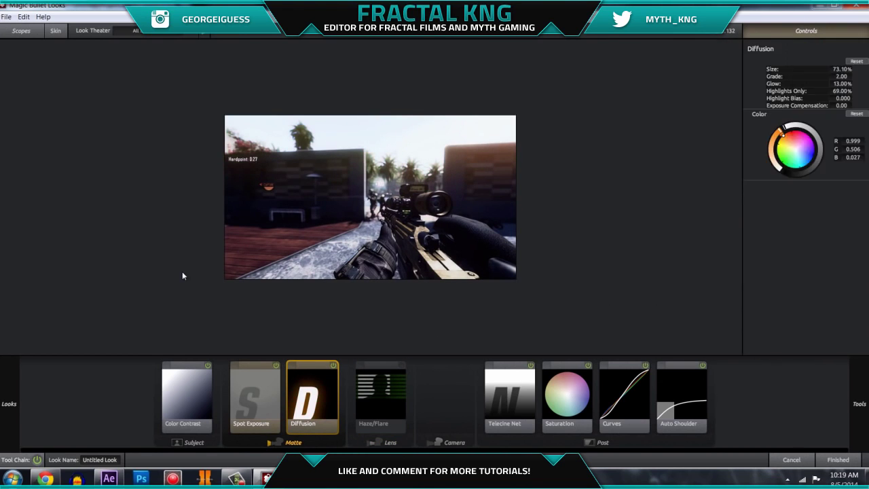
key("ctrl+z")
key("ctrl+z")
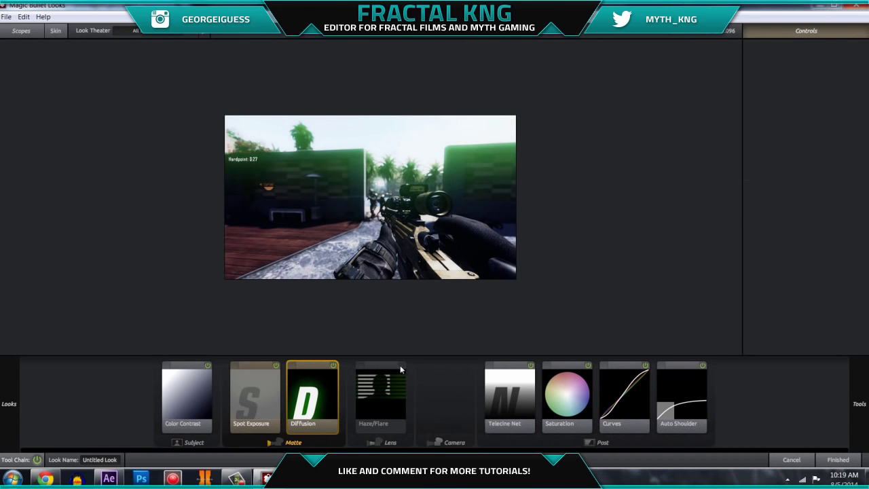
left_click(401, 365)
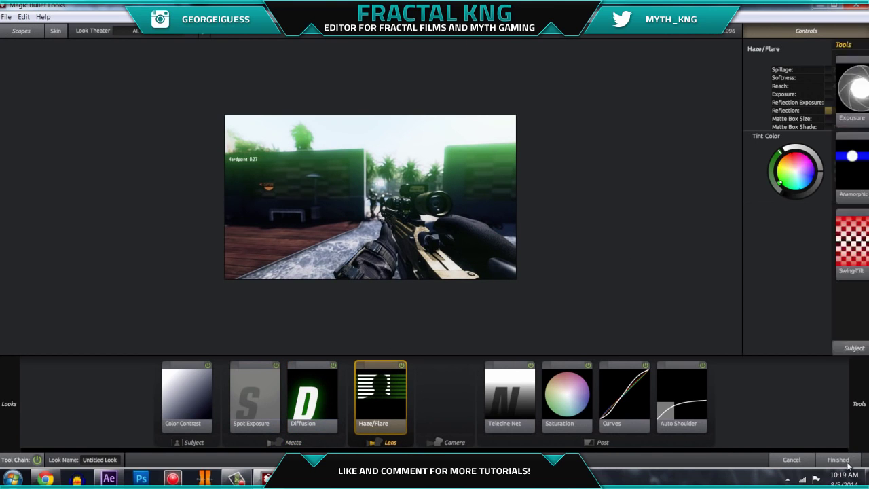
Finish the green look, review the earlier clips back to 0:00:01:19, and check the selected layer's look at that frame
left_click(838, 459)
left_click(699, 299)
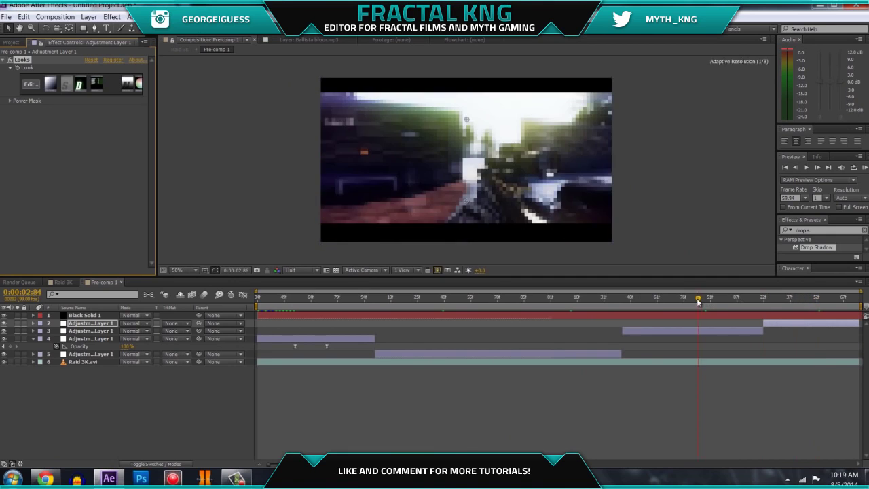
left_click(476, 300)
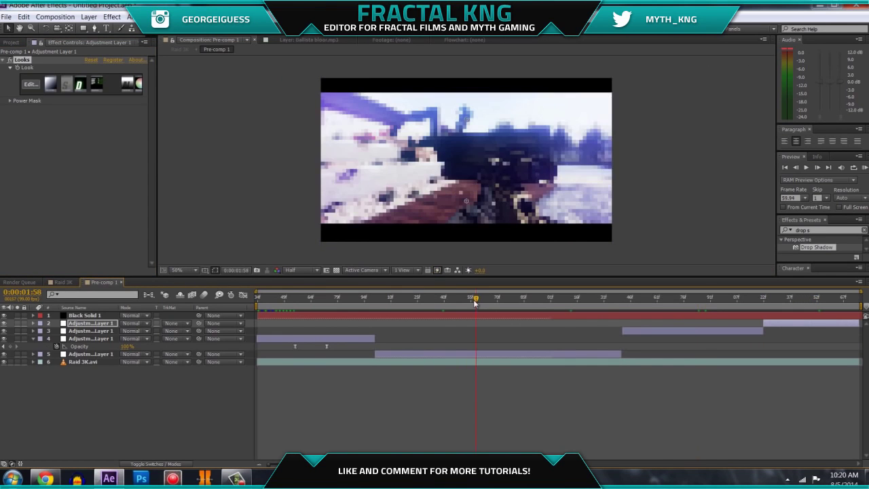
left_click_drag(476, 300, 407, 302)
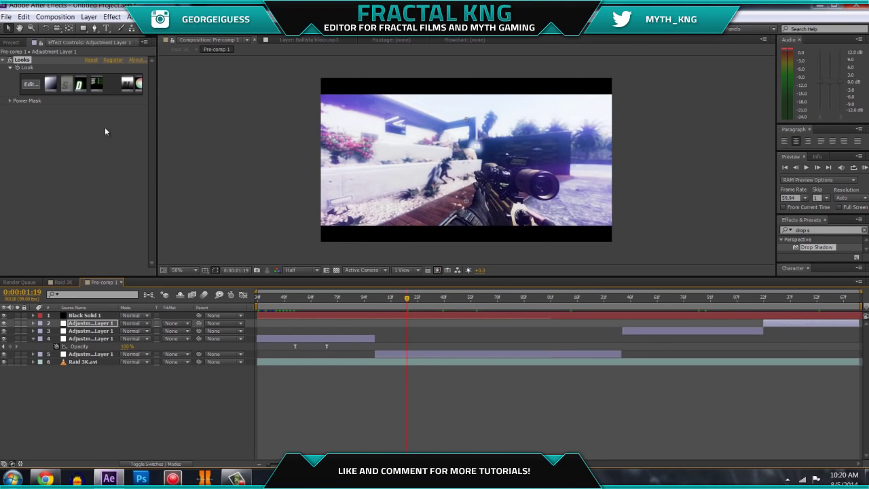
left_click(28, 85)
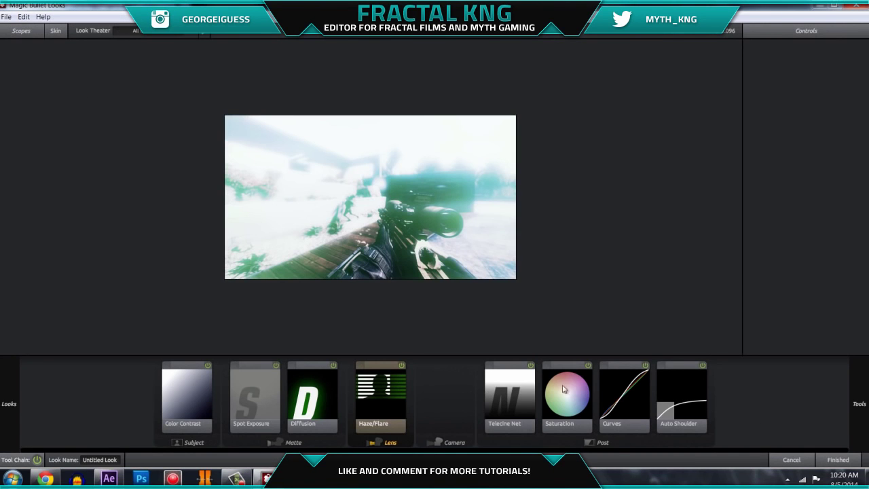
left_click(840, 460)
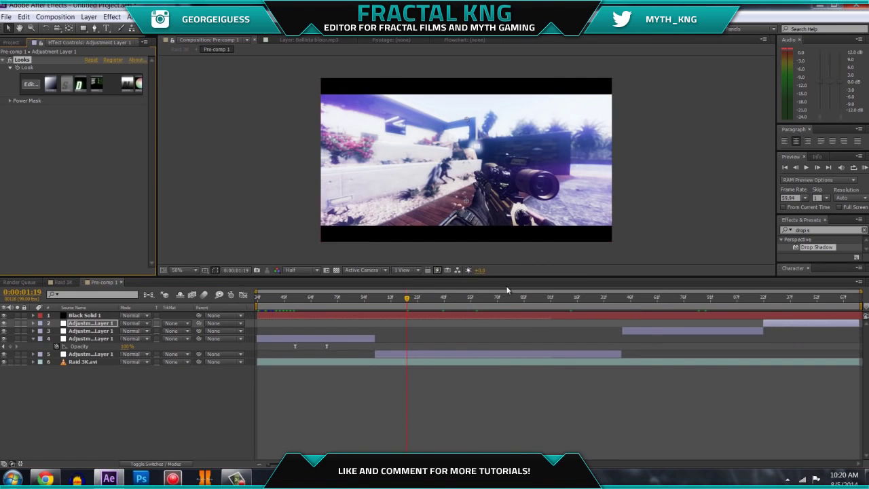
Preview the first two clips between 0:00:00:89 and 0:00:01:95, and check the selected layer's look at the last frame
left_click(547, 299)
left_click_drag(563, 301, 355, 299)
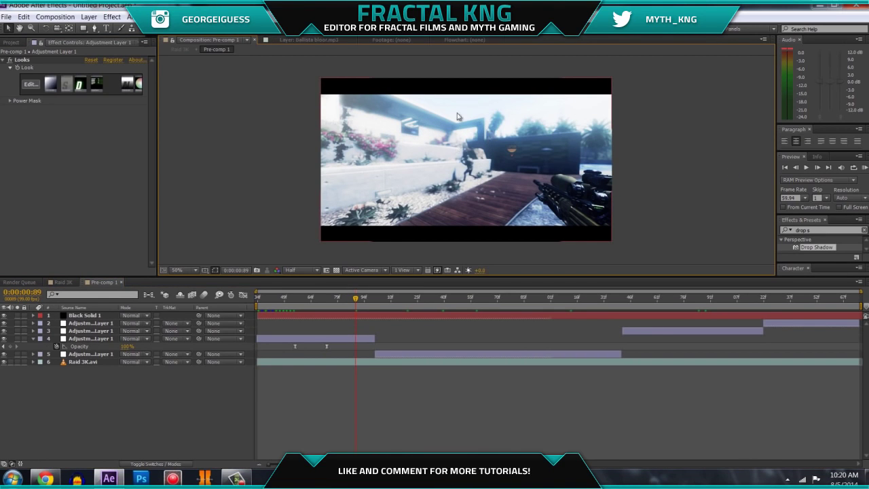
key("space")
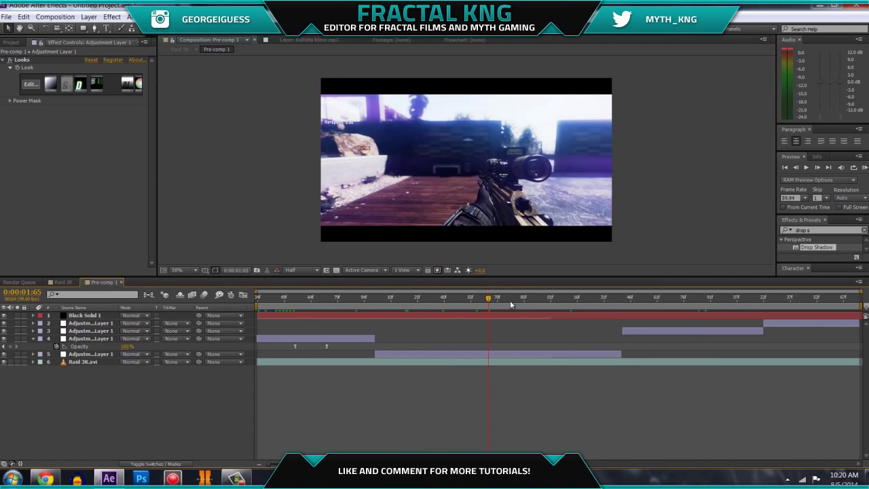
left_click(541, 305)
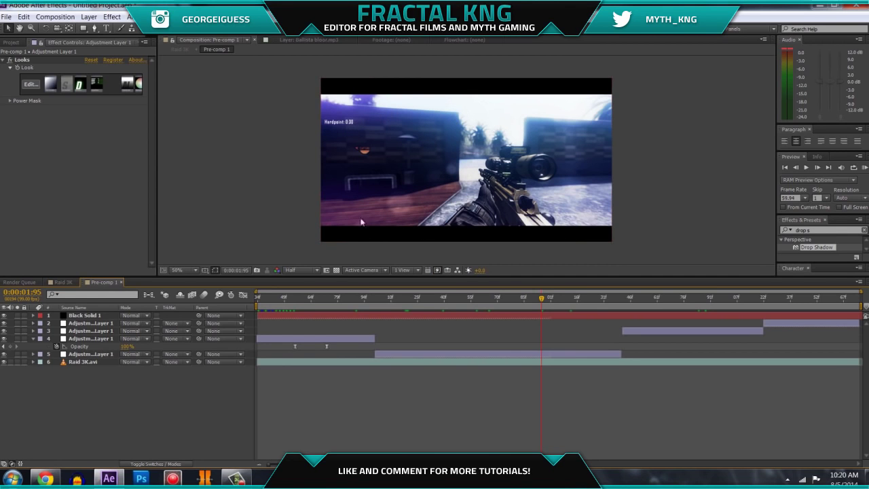
left_click(30, 85)
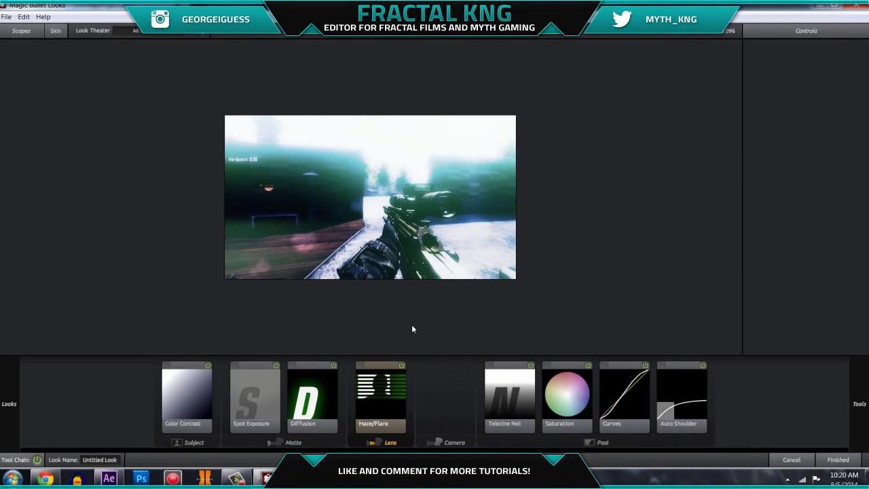
left_click(840, 461)
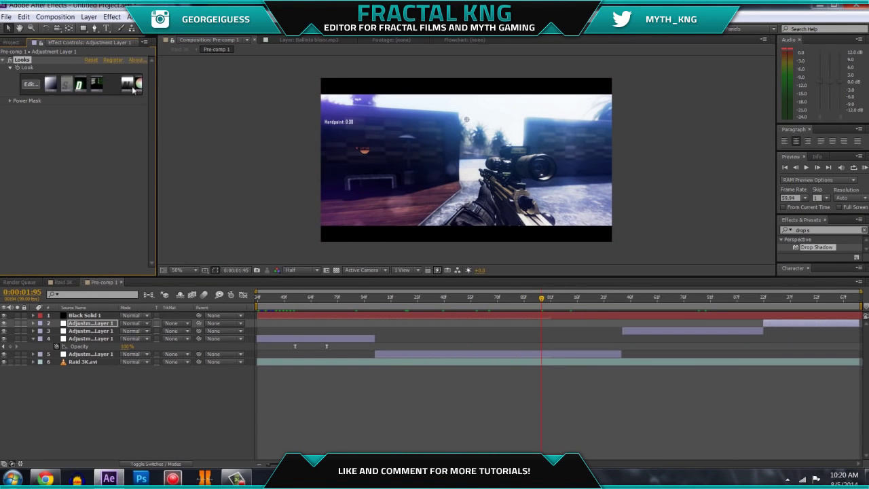
Compare the yellow, green and blue colour corrections by viewing frames at 0:00:02:97, 0:00:03:52, 0:00:02:80 and 0:00:01:77
left_click_drag(681, 297, 721, 299)
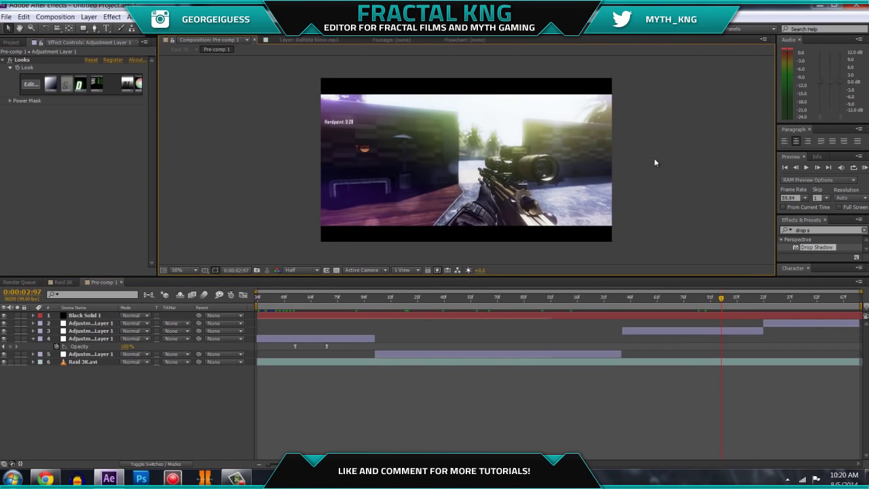
left_click_drag(812, 298, 817, 298)
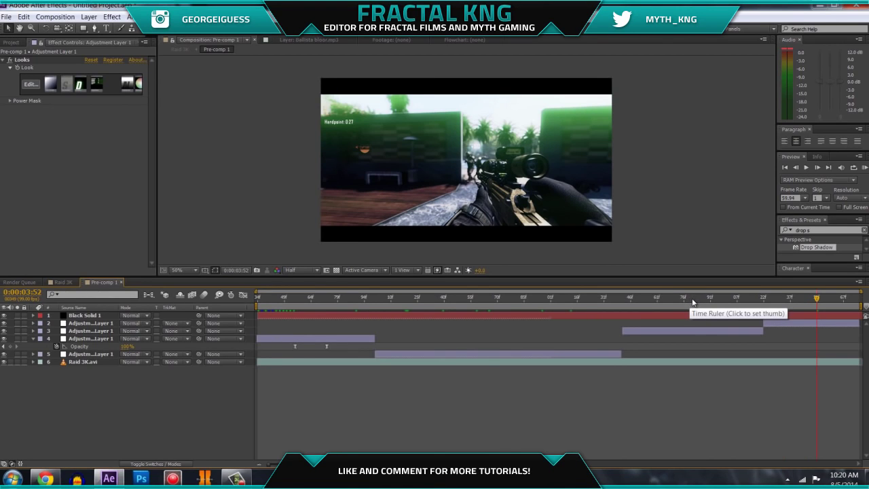
left_click(692, 300)
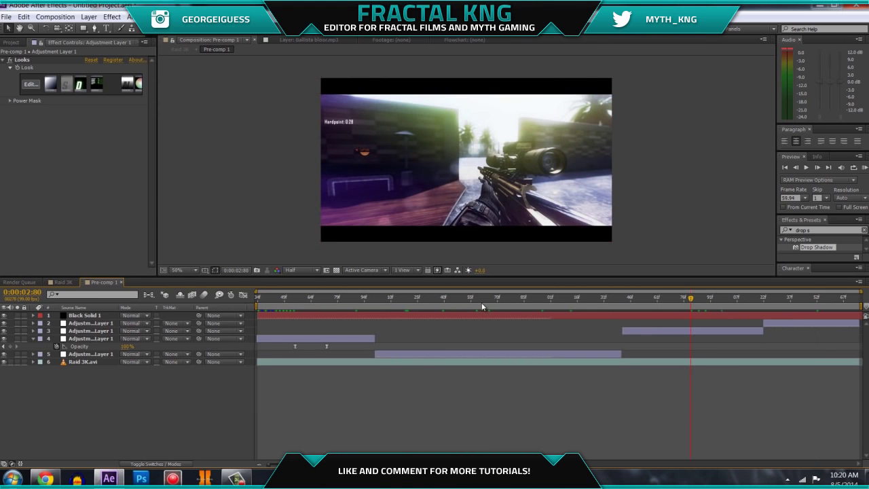
left_click(510, 301)
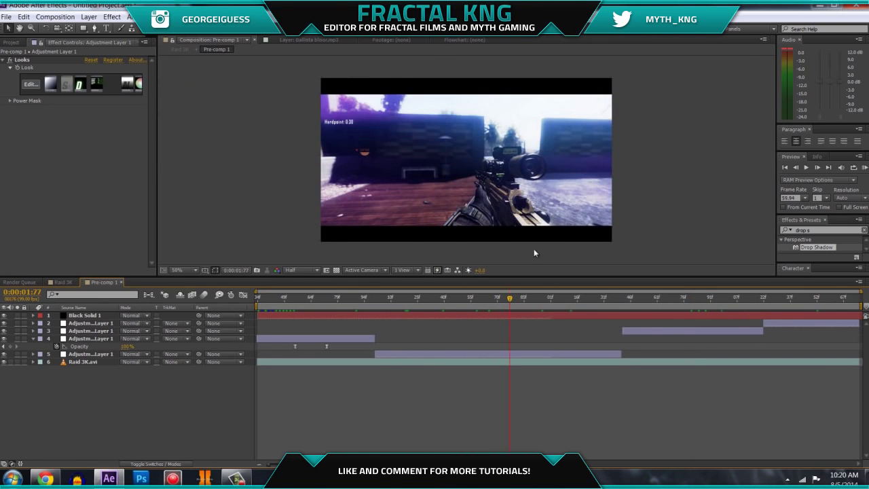